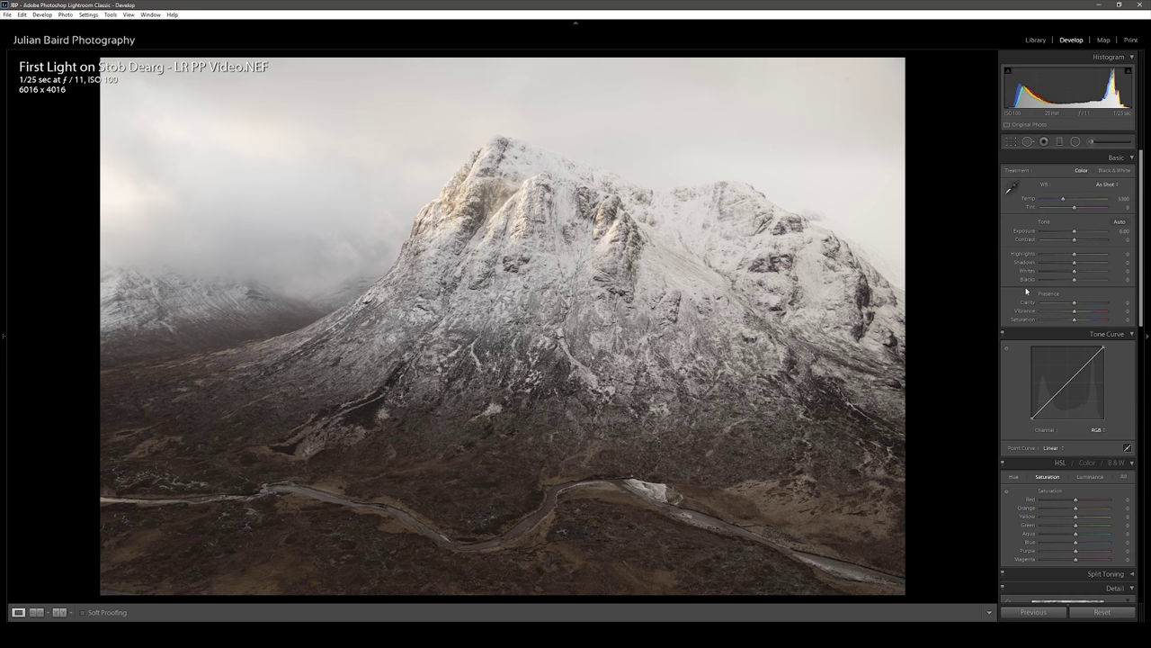
- Enable the lens profile corrections for the mountain photo and set Dehaze to +20
{"action": "left_click_drag", "start_coordinate": [1143, 320], "coordinate": [1143, 427]}
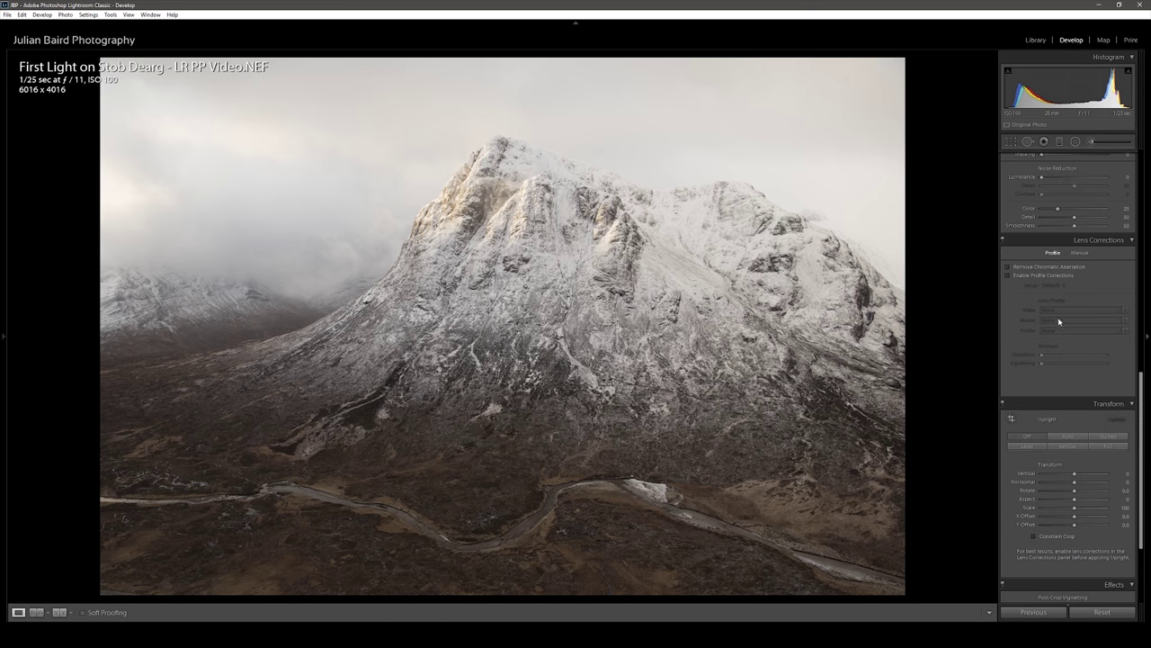
{"action": "left_click", "coordinate": [1034, 277]}
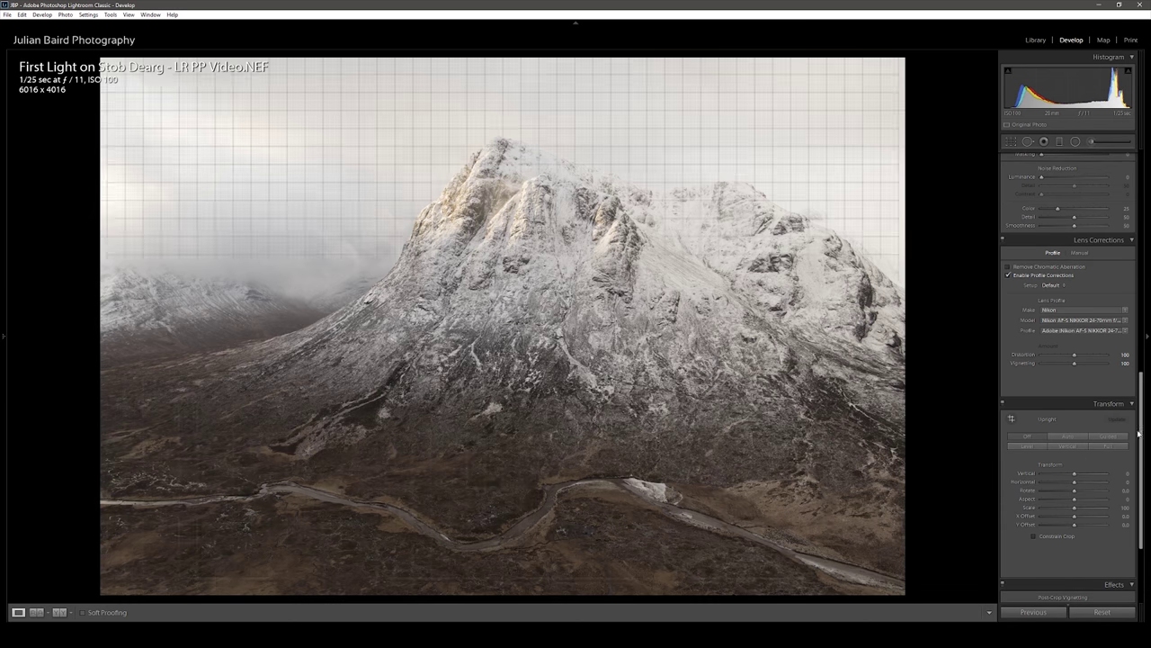
{"action": "left_click_drag", "start_coordinate": [1141, 435], "coordinate": [1143, 497]}
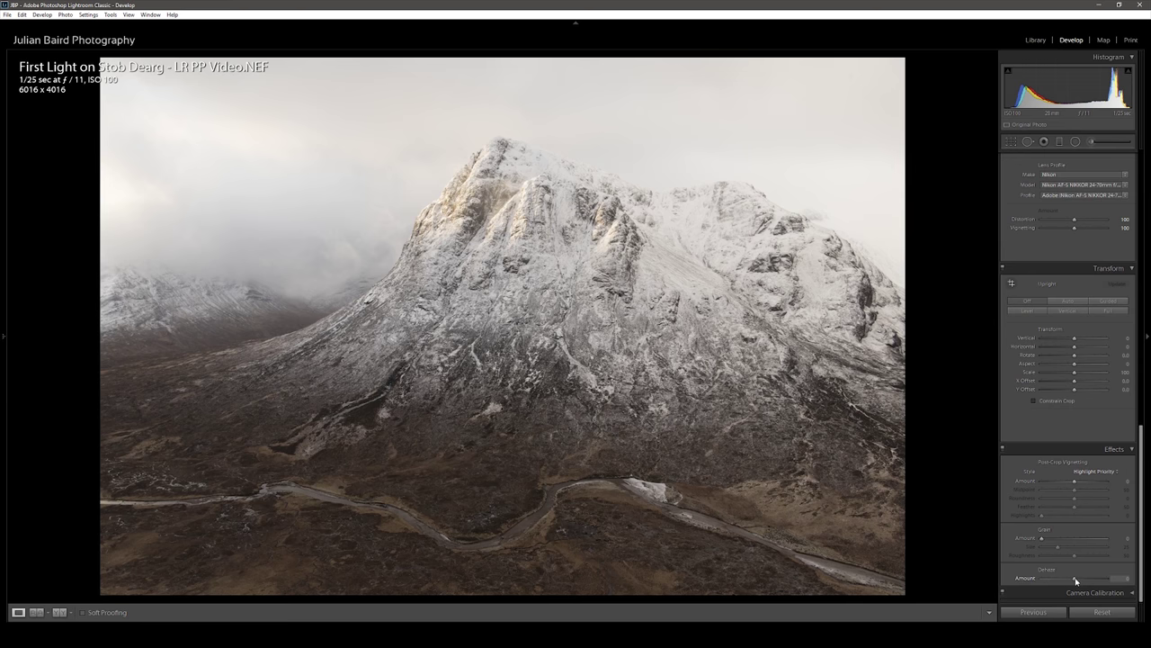
{"action": "left_click_drag", "start_coordinate": [1076, 580], "coordinate": [1082, 581]}
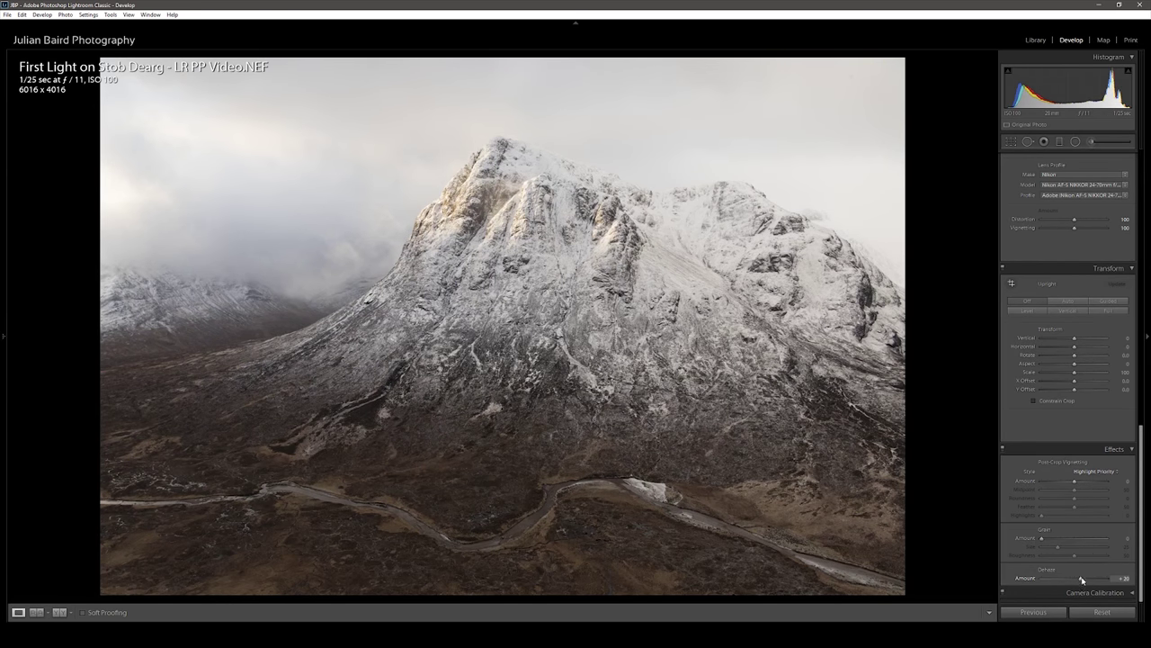
- Set Highlights to -28, Shadows to +13 and Clarity to +10, and apply the Medium Contrast point curve
{"action": "scroll", "coordinate": [1145, 495], "scroll_direction": "up", "scroll_amount": 3}
{"action": "left_click_drag", "start_coordinate": [1145, 494], "coordinate": [1139, 243]}
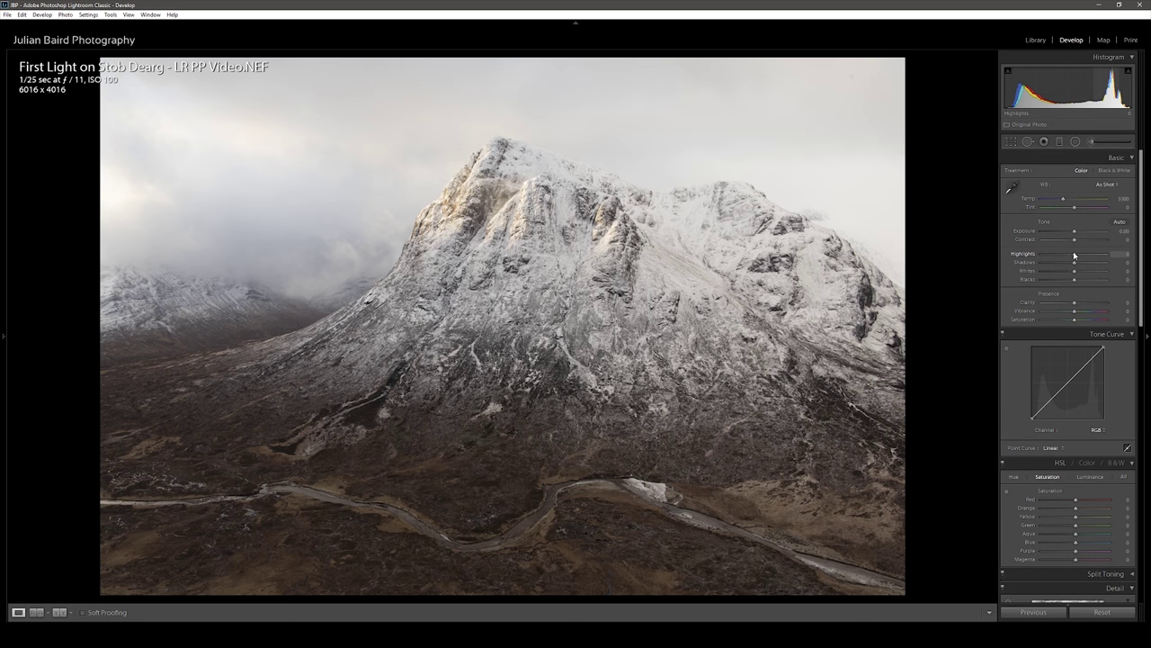
{"action": "left_click_drag", "start_coordinate": [1073, 253], "coordinate": [1065, 254]}
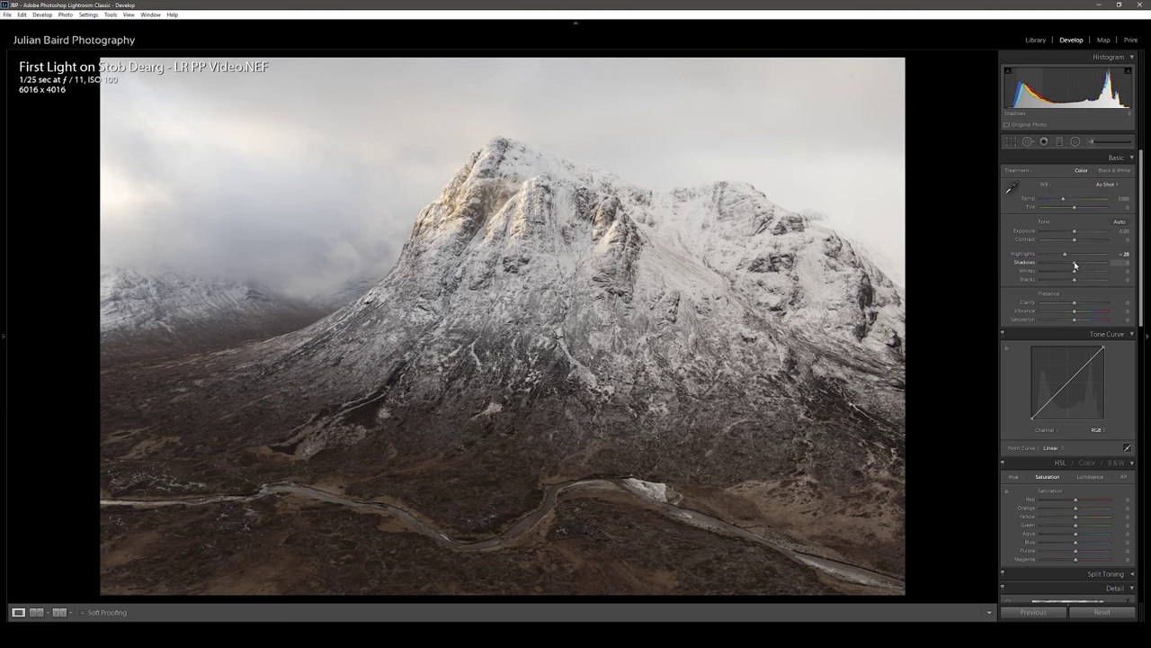
{"action": "left_click_drag", "start_coordinate": [1075, 265], "coordinate": [1080, 265]}
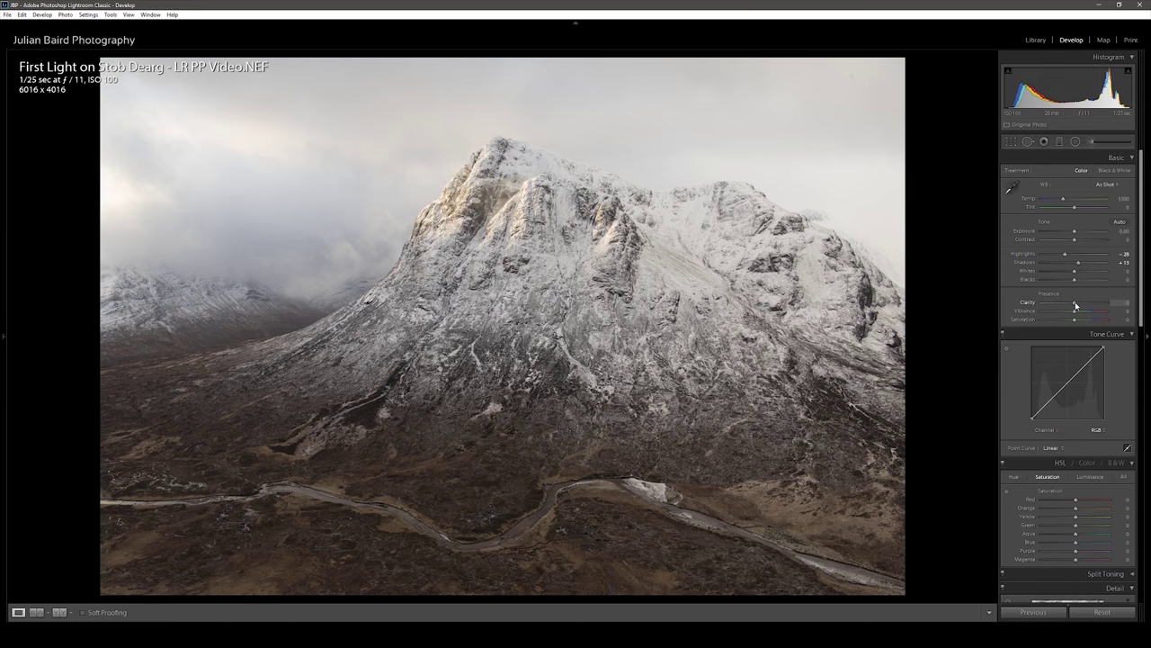
{"action": "left_click_drag", "start_coordinate": [1075, 302], "coordinate": [1080, 306]}
{"action": "left_click", "coordinate": [1051, 447]}
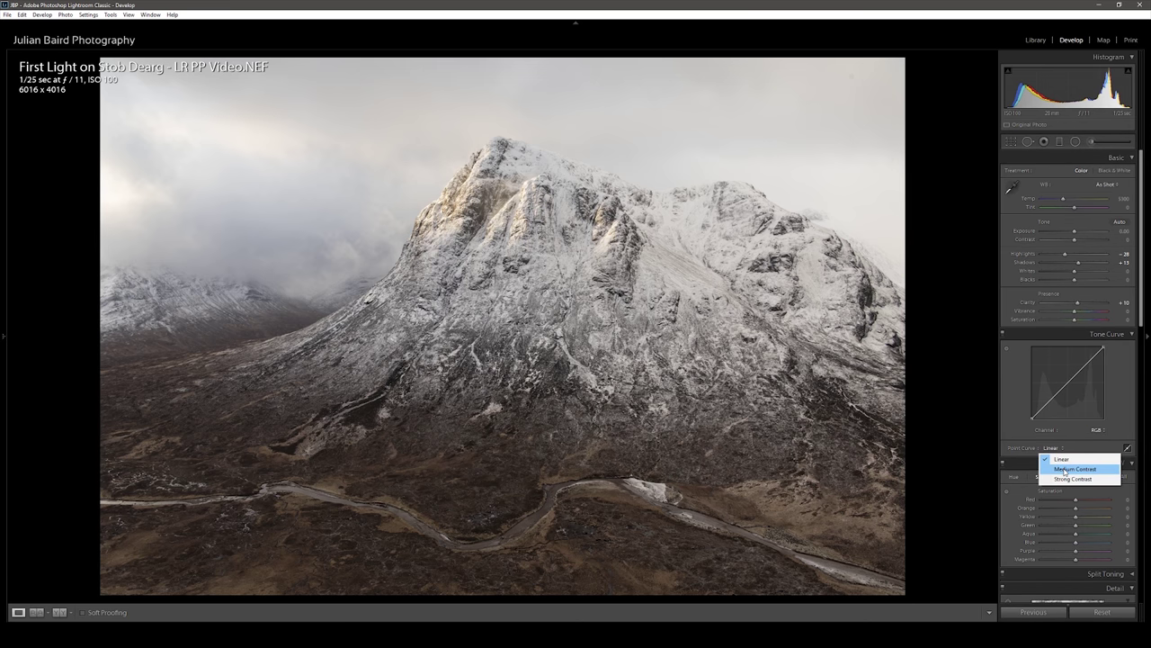
{"action": "left_click", "coordinate": [1065, 469]}
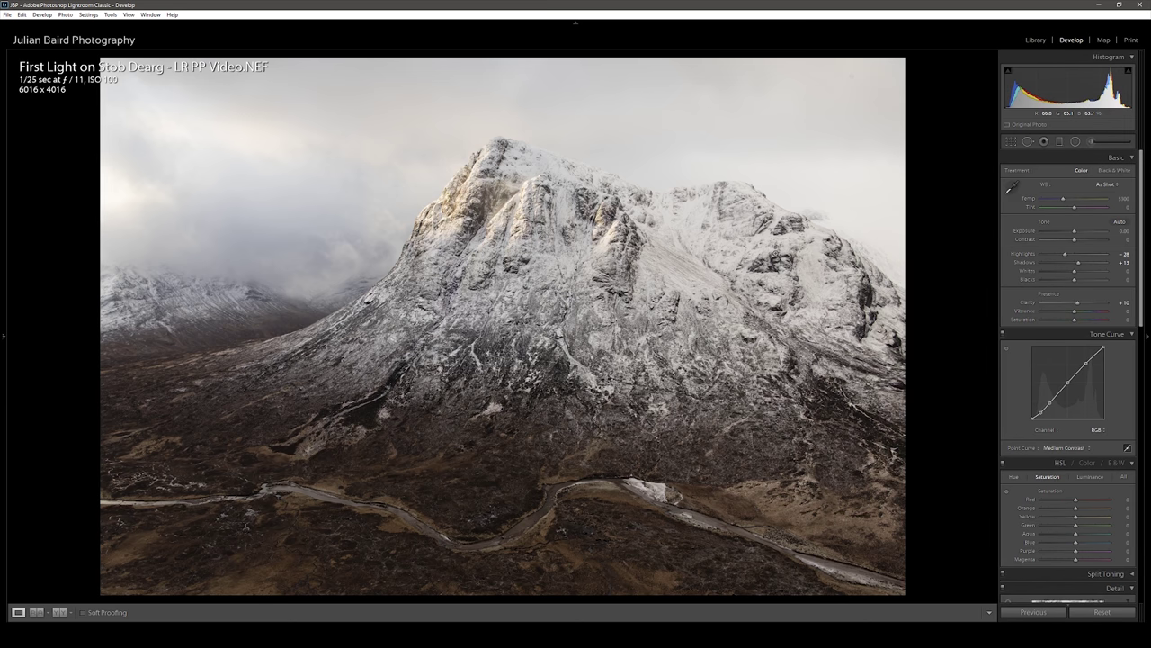
- Compare the adjusted mountain photo with its unedited version several times
{"action": "key", "text": "backslash"}
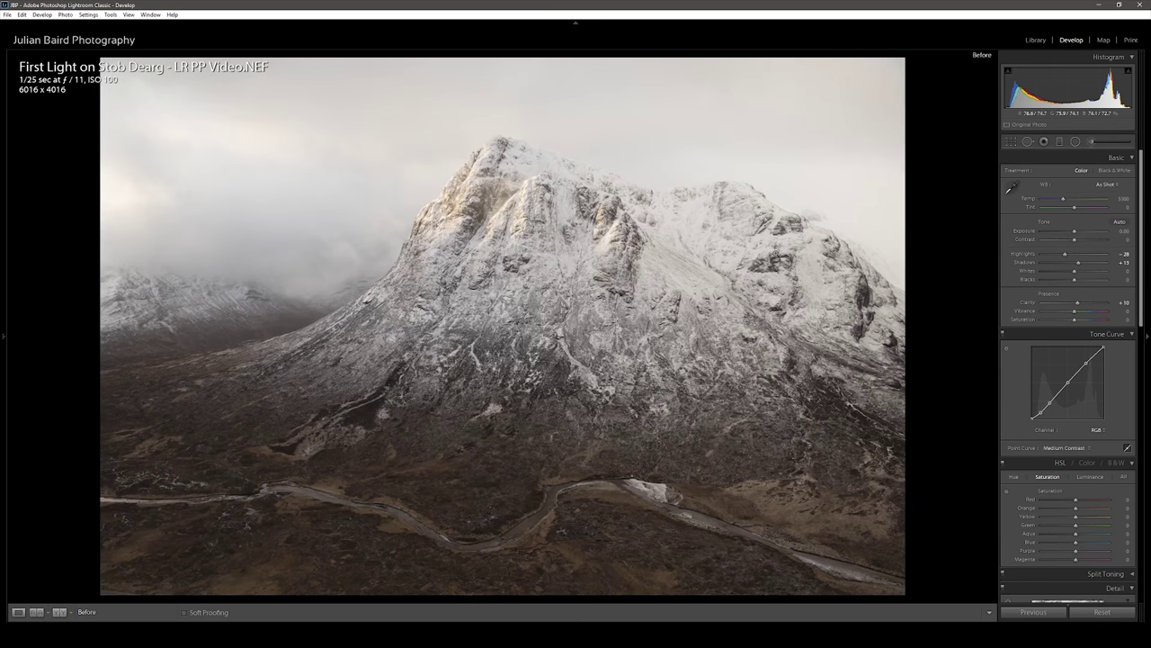
{"action": "key", "text": "backslash"}
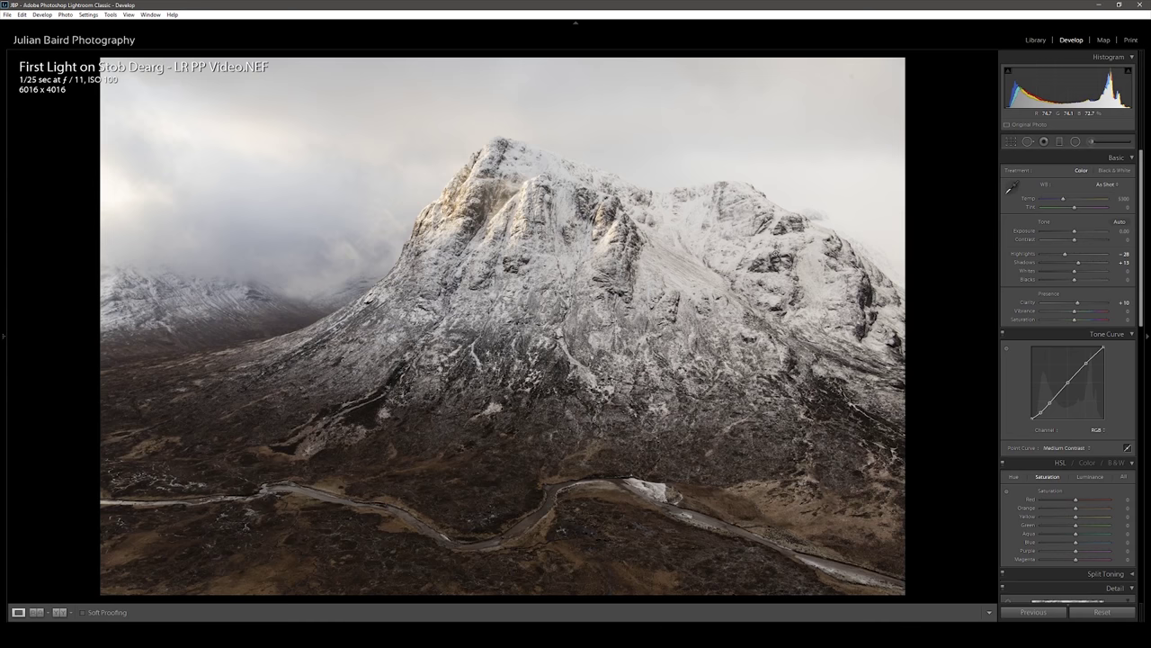
{"action": "key", "text": "backslash"}
{"action": "key", "text": "backslash"}
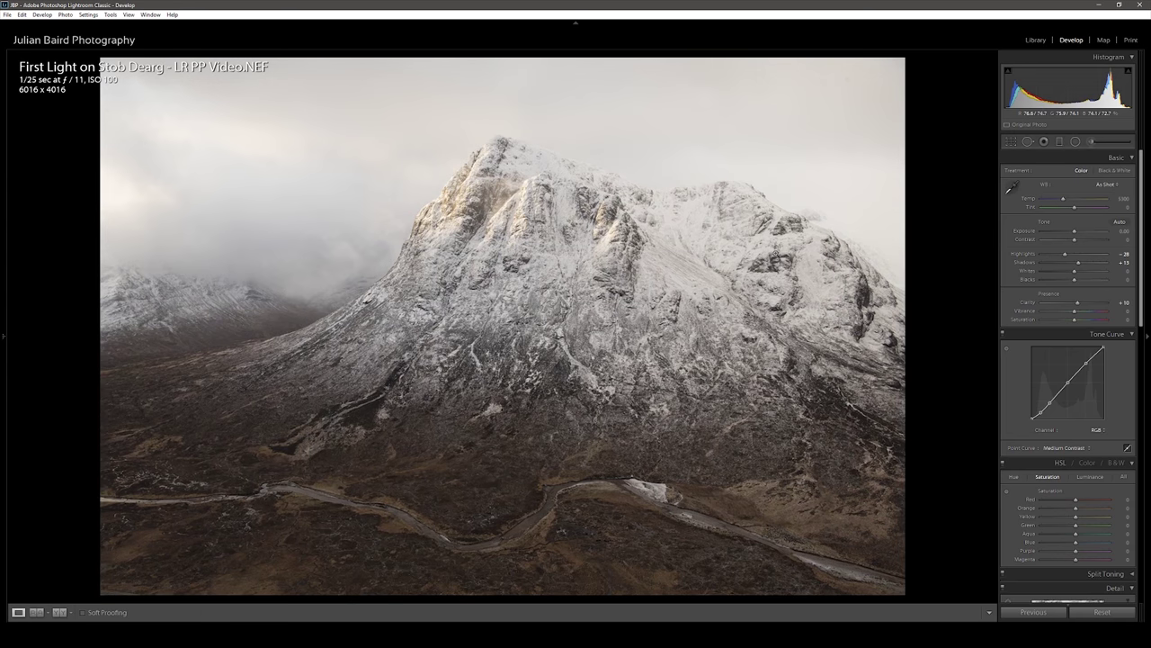
{"action": "key", "text": "backslash"}
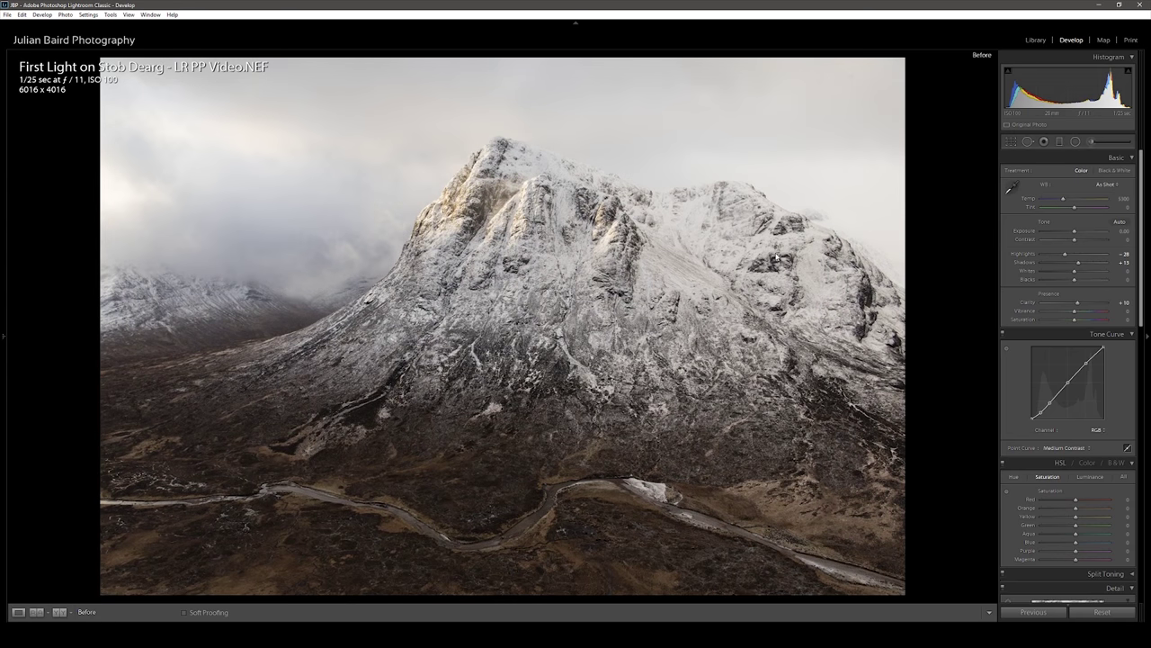
{"action": "key", "text": "backslash"}
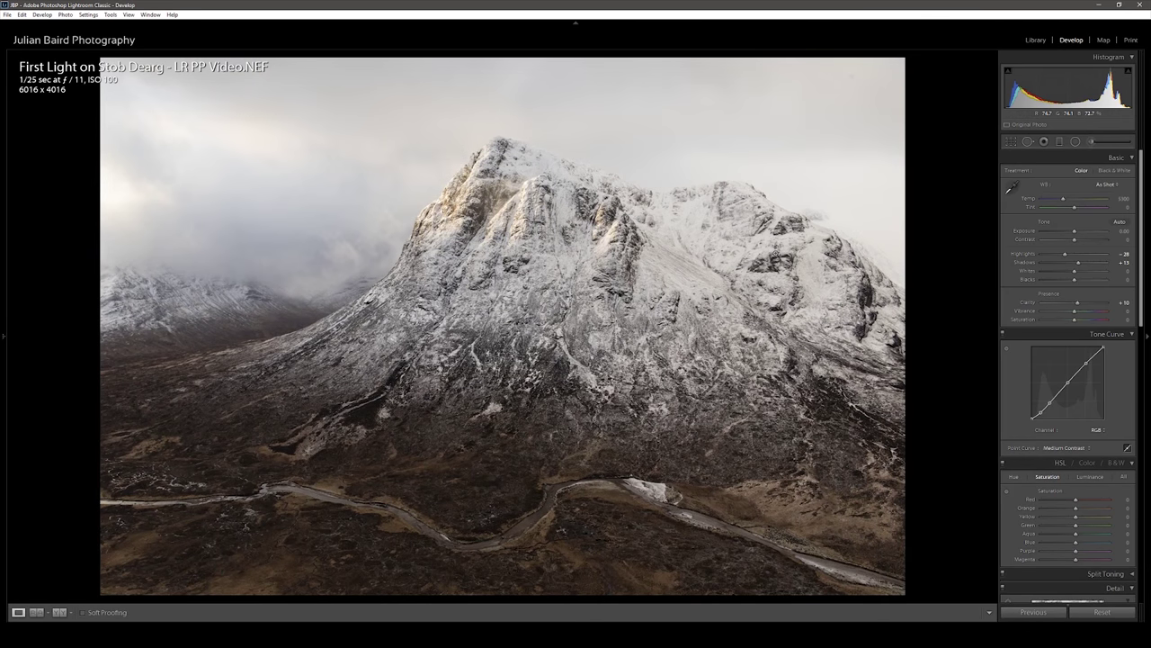
- Set the Orange saturation to +11 and Yellow to +5, and compare the photo with and without the HSL adjustments
{"action": "left_click_drag", "start_coordinate": [1139, 272], "coordinate": [1145, 357]}
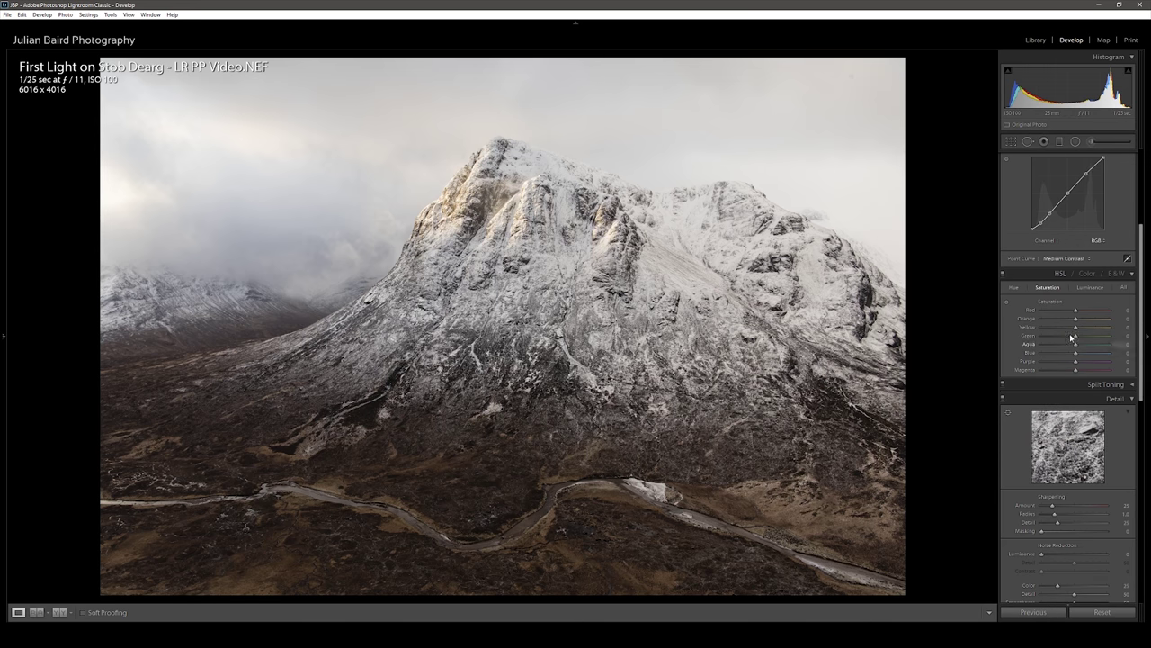
{"action": "left_click", "coordinate": [1006, 302]}
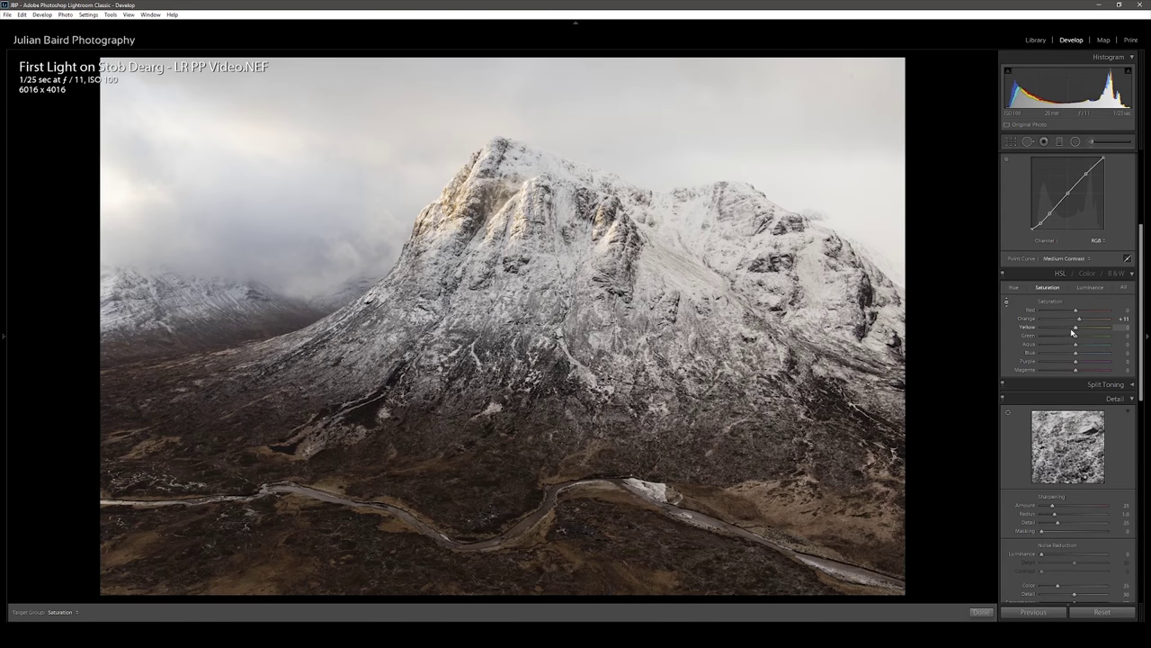
{"action": "left_click_drag", "start_coordinate": [1076, 332], "coordinate": [1077, 332]}
{"action": "left_click", "coordinate": [1004, 276]}
{"action": "left_click", "coordinate": [1003, 275]}
{"action": "left_click", "coordinate": [1004, 275]}
{"action": "left_click", "coordinate": [1004, 276]}
- Inspect the rock face at close zoom and set Sharpening to Amount 64, Radius 1.2, Detail 37 and Masking 52
{"action": "scroll", "coordinate": [1139, 342], "scroll_direction": "down", "scroll_amount": 5}
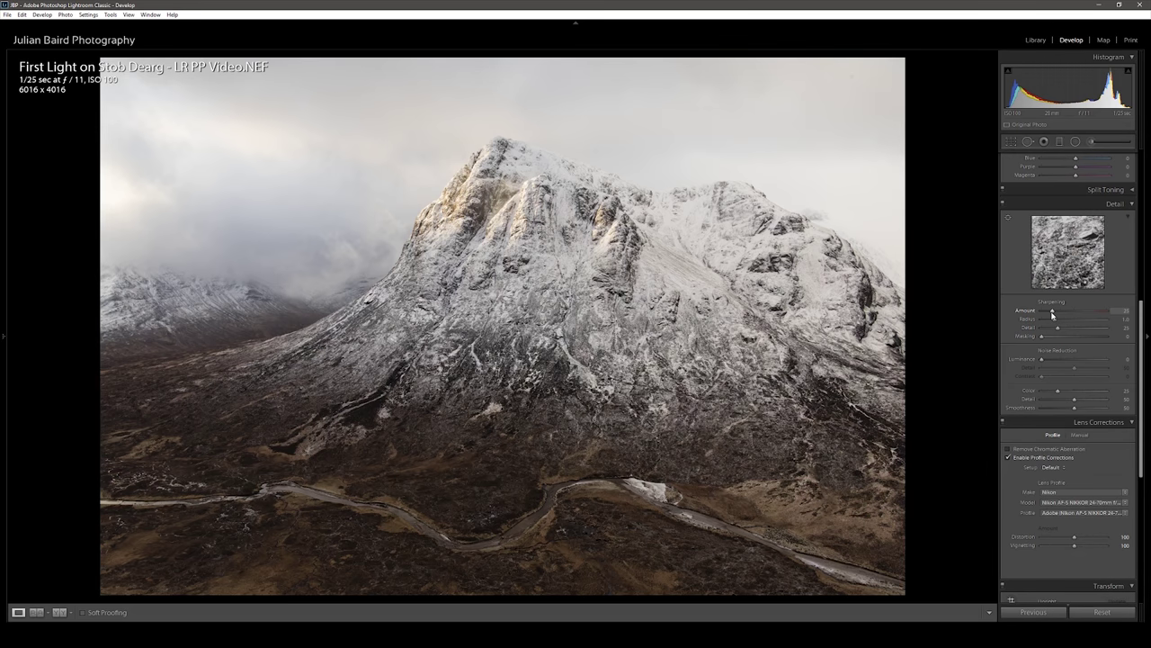
{"action": "left_click", "coordinate": [524, 216]}
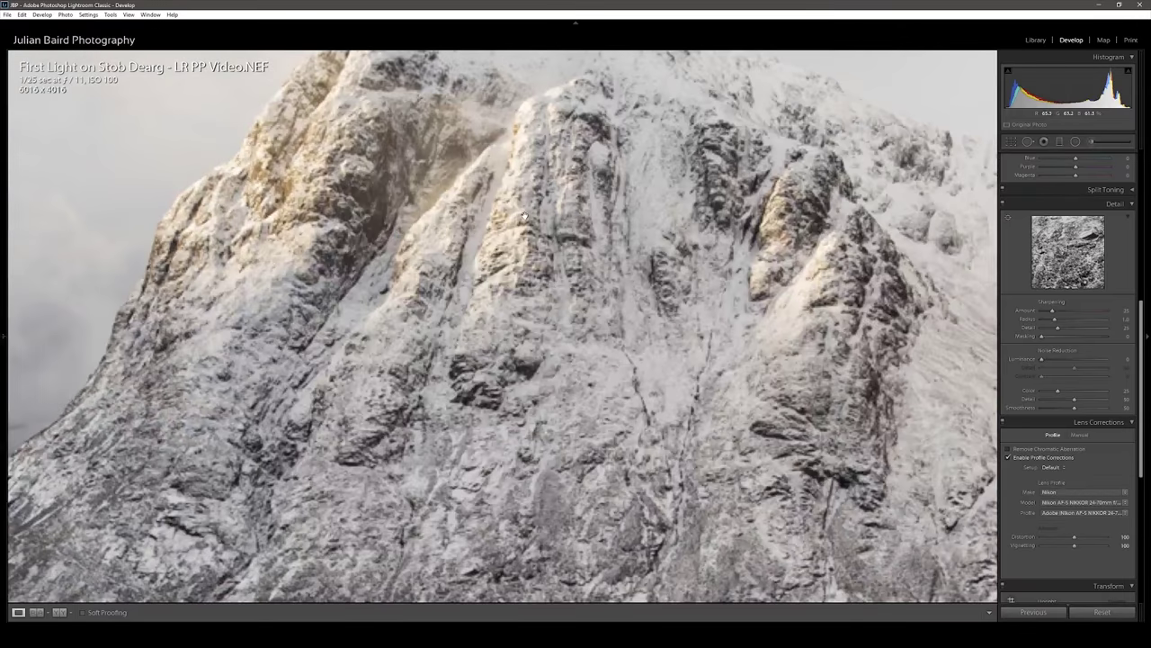
{"action": "left_click", "coordinate": [530, 200]}
{"action": "left_click", "coordinate": [602, 343]}
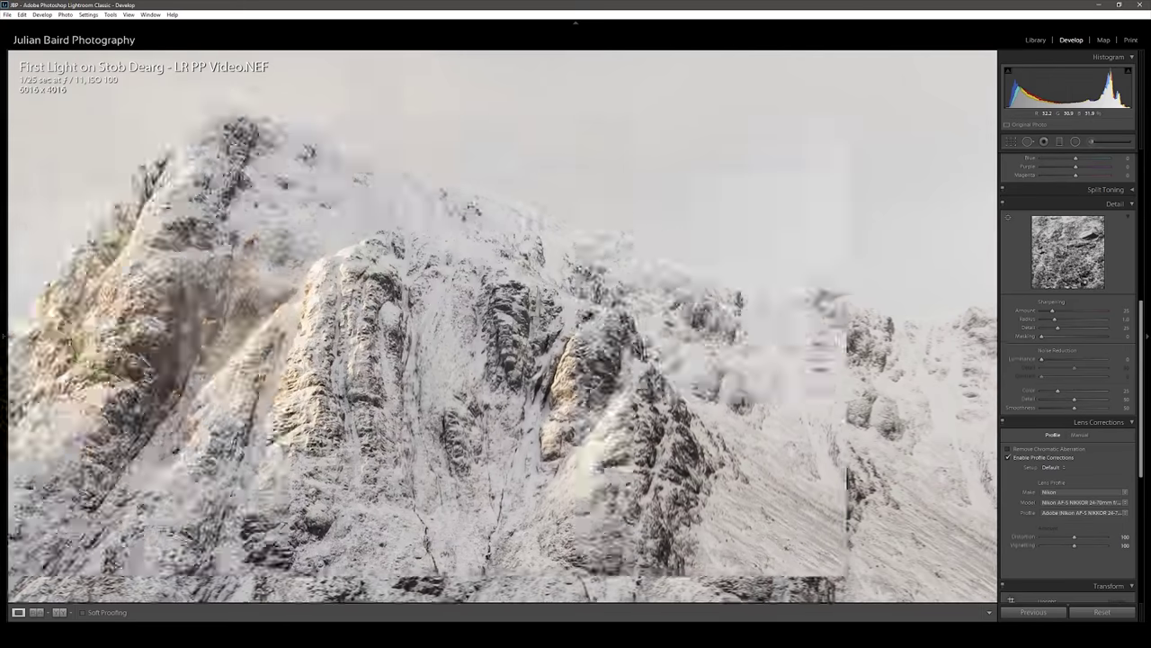
{"action": "key", "text": "z"}
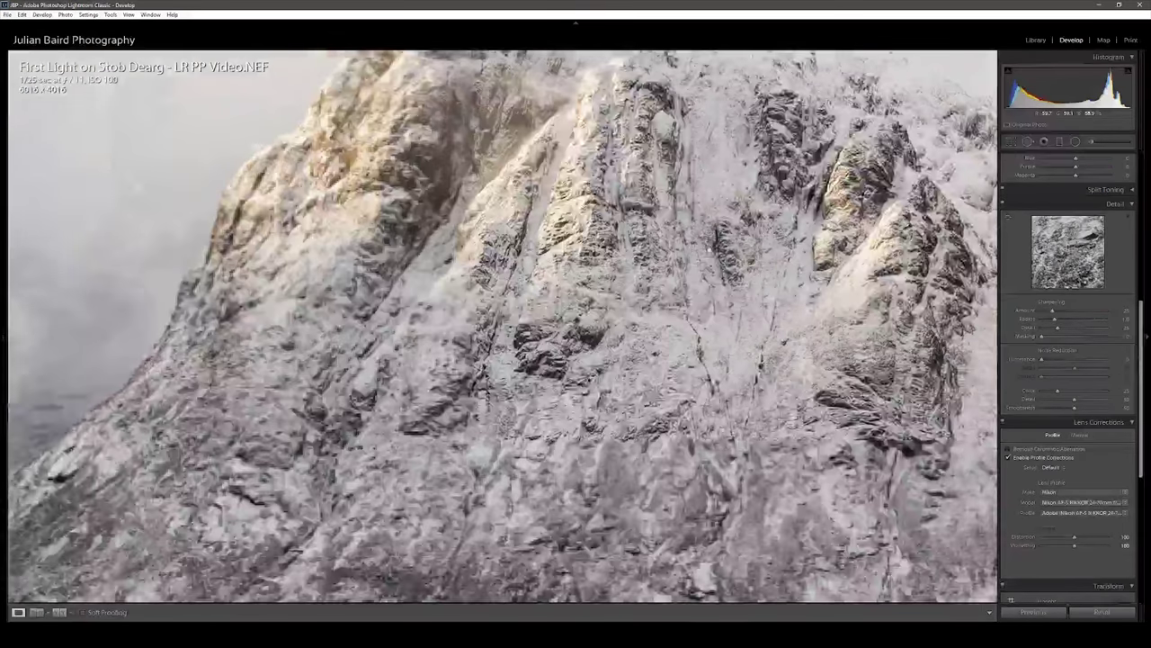
{"action": "key", "text": "z"}
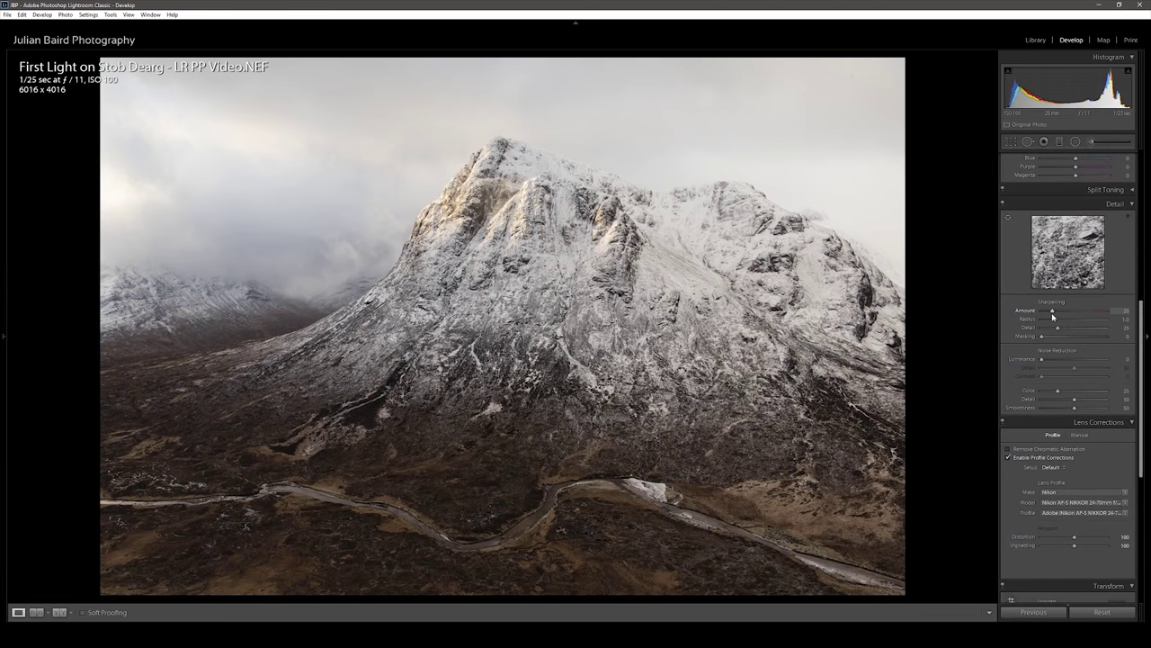
{"action": "left_click_drag", "start_coordinate": [1054, 313], "coordinate": [1070, 313]}
{"action": "left_click_drag", "start_coordinate": [1057, 321], "coordinate": [1061, 321]}
{"action": "left_click_drag", "start_coordinate": [1063, 330], "coordinate": [1066, 330]}
{"action": "left_click", "coordinate": [1042, 338], "text": "alt"}
{"action": "left_click_drag", "start_coordinate": [1043, 337], "coordinate": [1055, 339]}
{"action": "left_click_drag", "start_coordinate": [1058, 339], "coordinate": [1076, 341]}
- Compare the mountain peak in close-up with and without the sharpening
{"action": "left_click", "coordinate": [492, 150]}
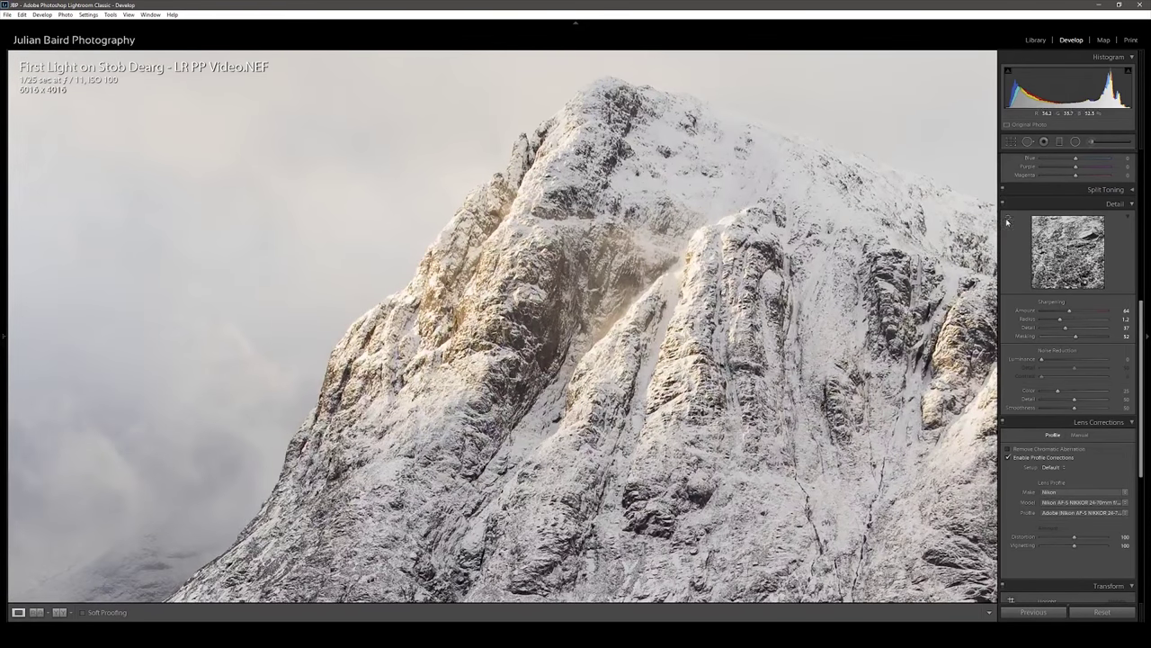
{"action": "left_click", "coordinate": [1004, 205]}
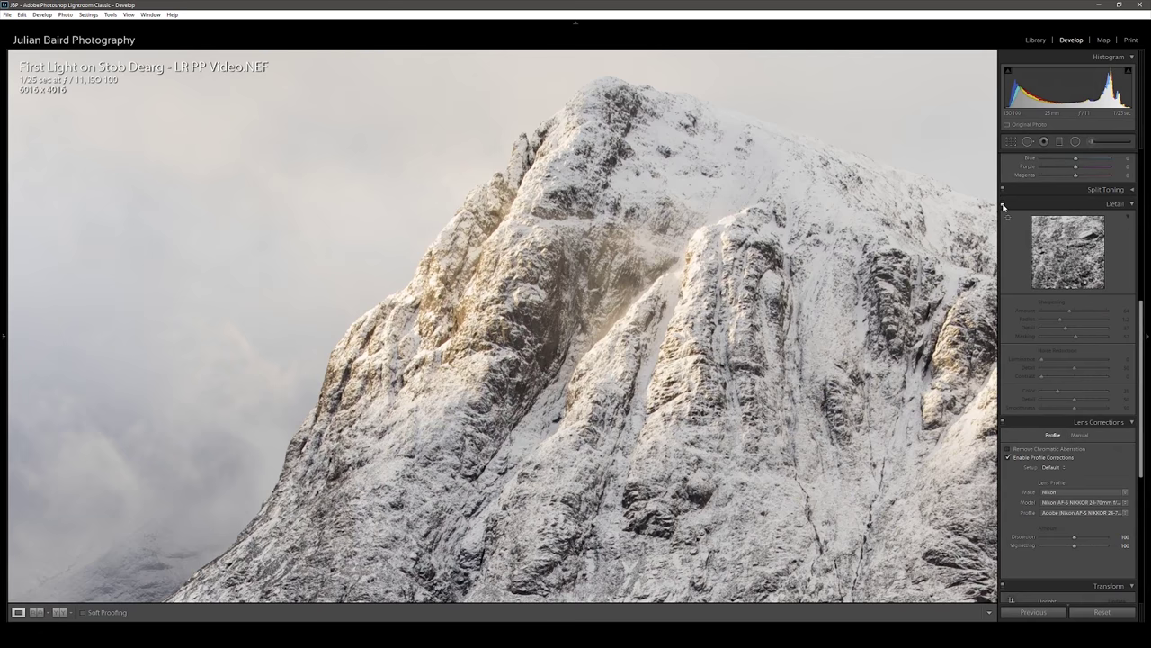
{"action": "left_click", "coordinate": [1004, 205]}
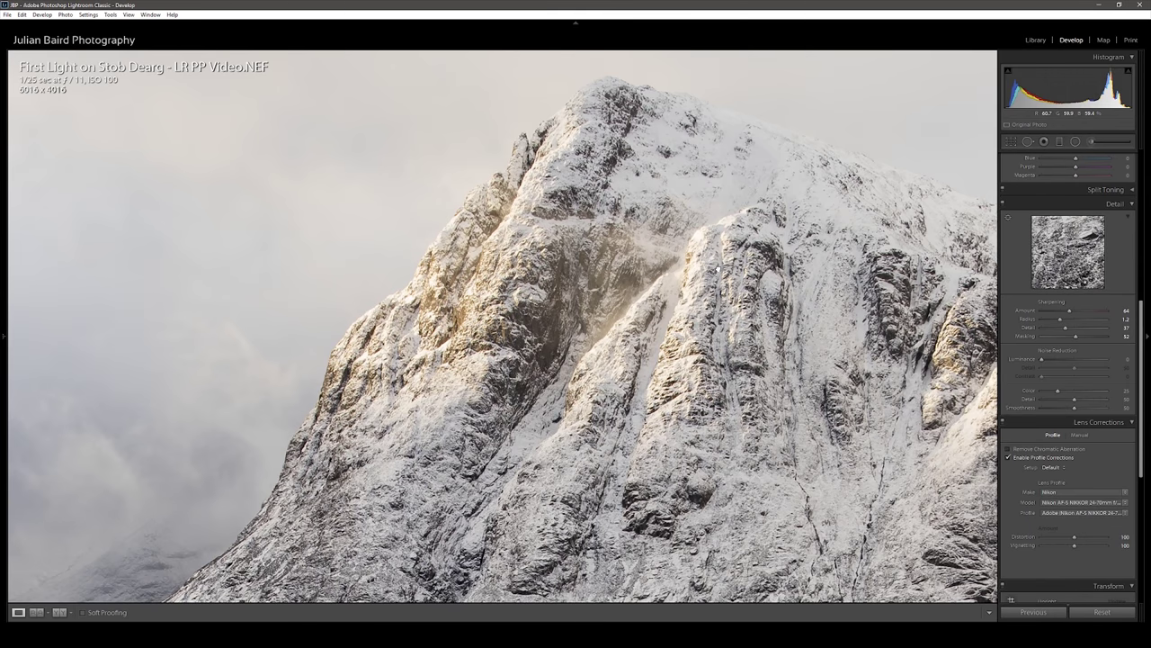
{"action": "left_click", "coordinate": [718, 270]}
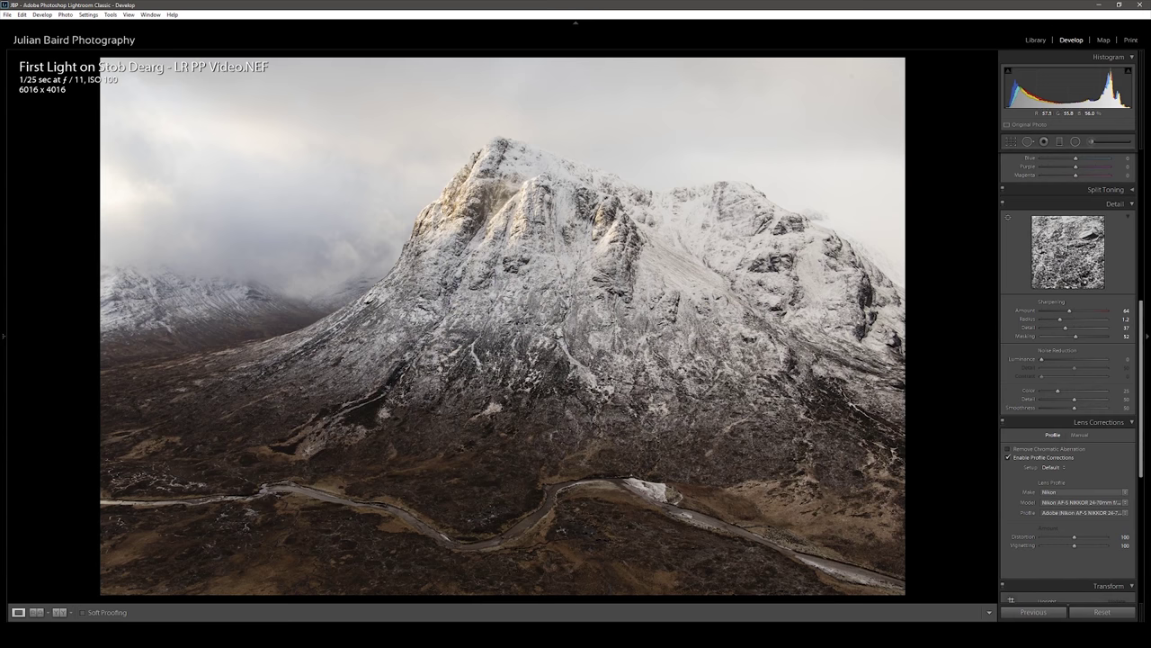
{"action": "key", "text": "backslash"}
- Heal the dust spot in the upper-right sky with a size 75 spot using Visualize Spots, and compare the photo with its original
{"action": "left_click", "coordinate": [851, 90]}
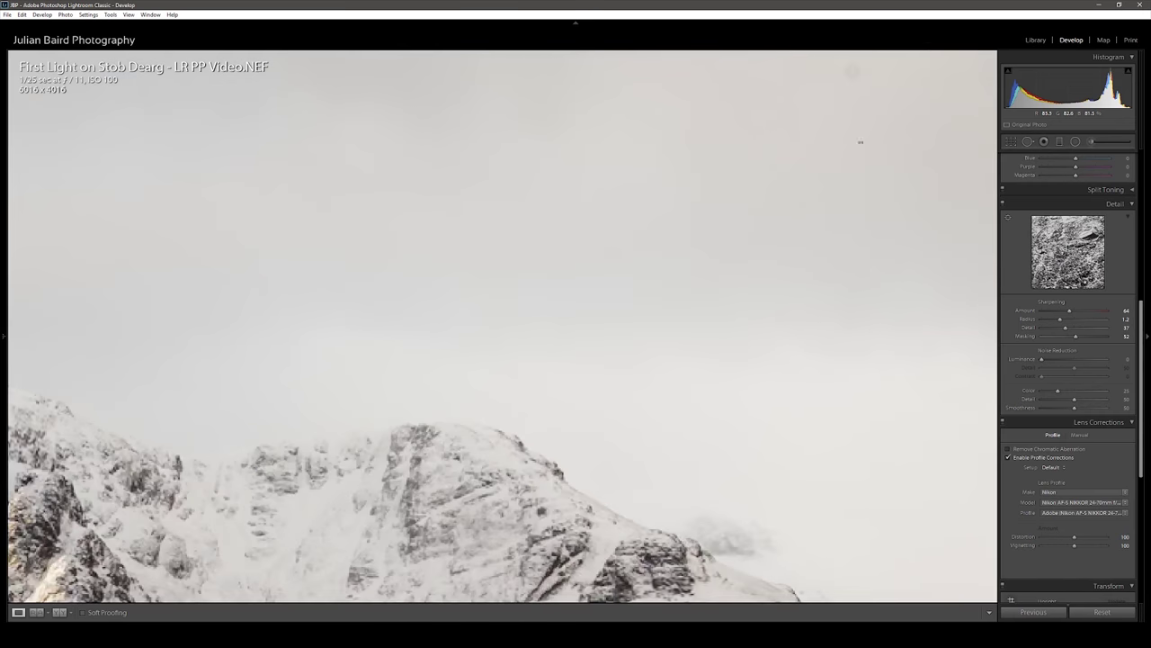
{"action": "left_click", "coordinate": [810, 264]}
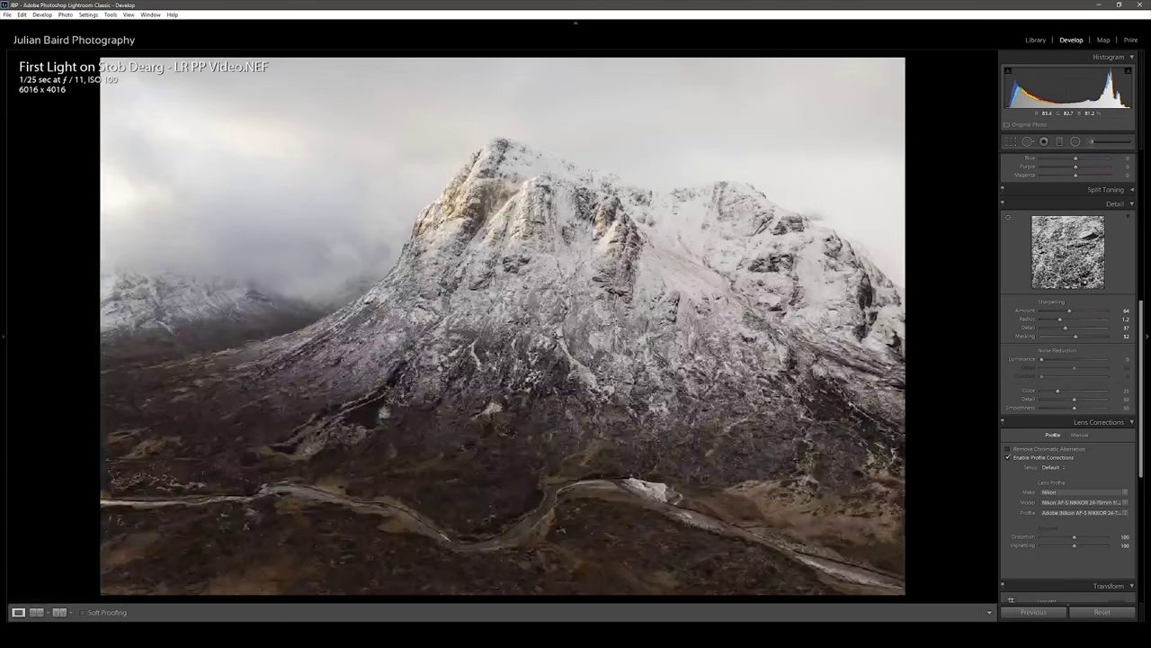
{"action": "left_click_drag", "start_coordinate": [1140, 362], "coordinate": [1140, 212]}
{"action": "left_click", "coordinate": [1028, 141]}
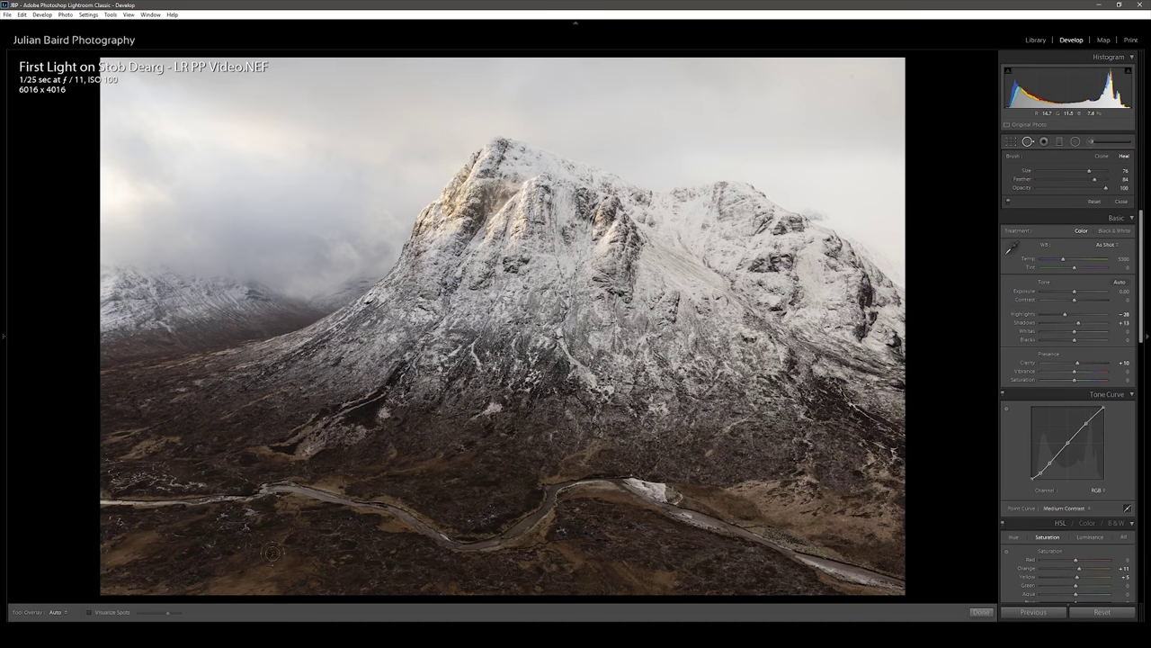
{"action": "left_click", "coordinate": [89, 611]}
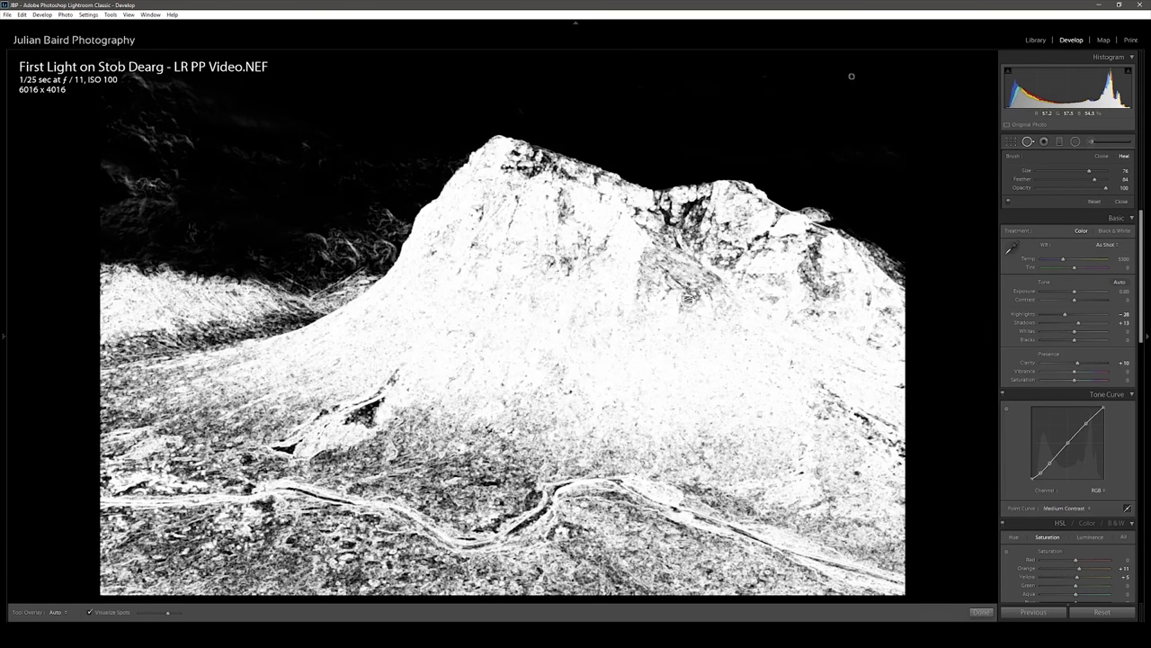
{"action": "scroll", "coordinate": [860, 75], "scroll_direction": "down", "scroll_amount": 1}
{"action": "left_click", "coordinate": [851, 75]}
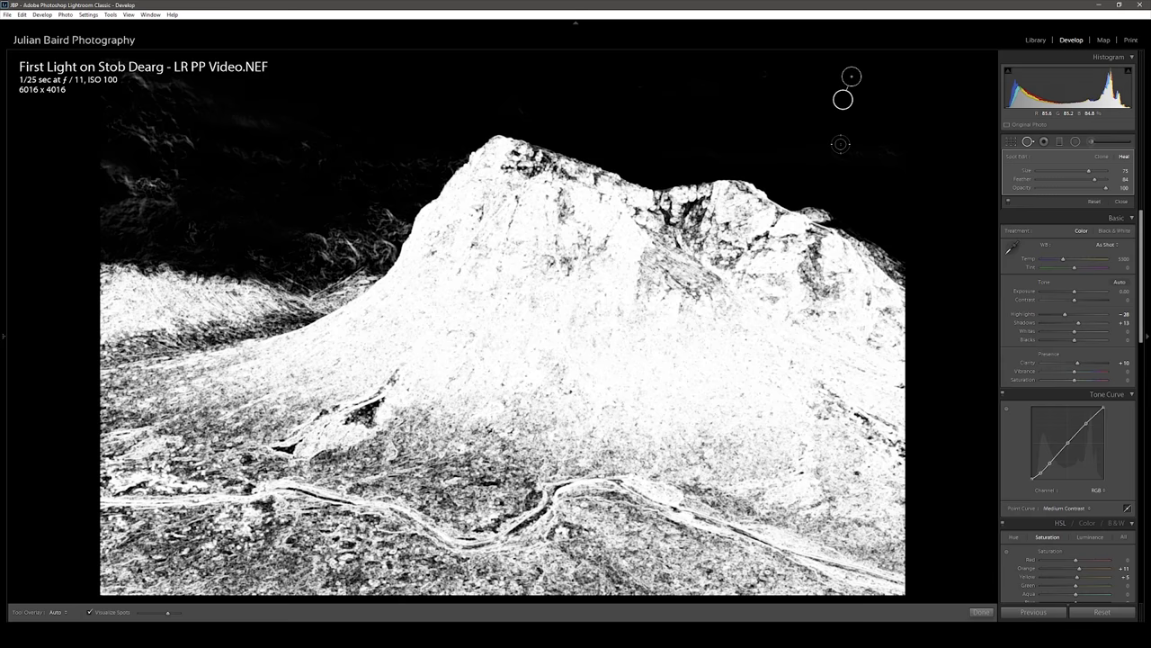
{"action": "left_click", "coordinate": [1121, 201]}
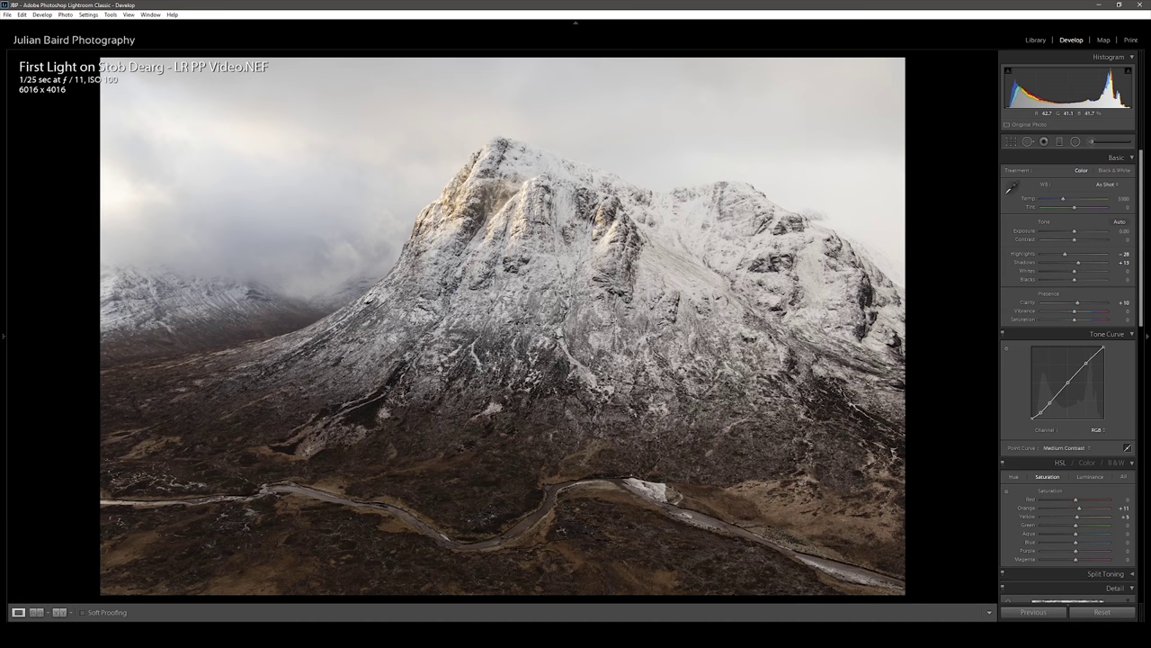
{"action": "key", "text": "backslash"}
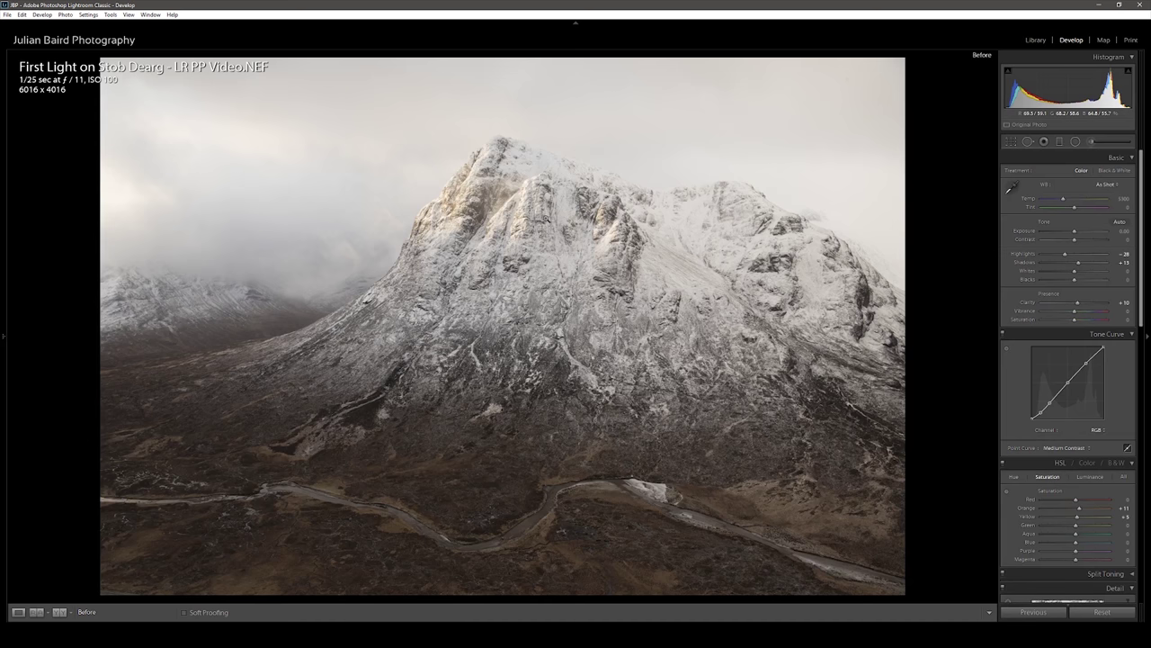
{"action": "key", "text": "backslash"}
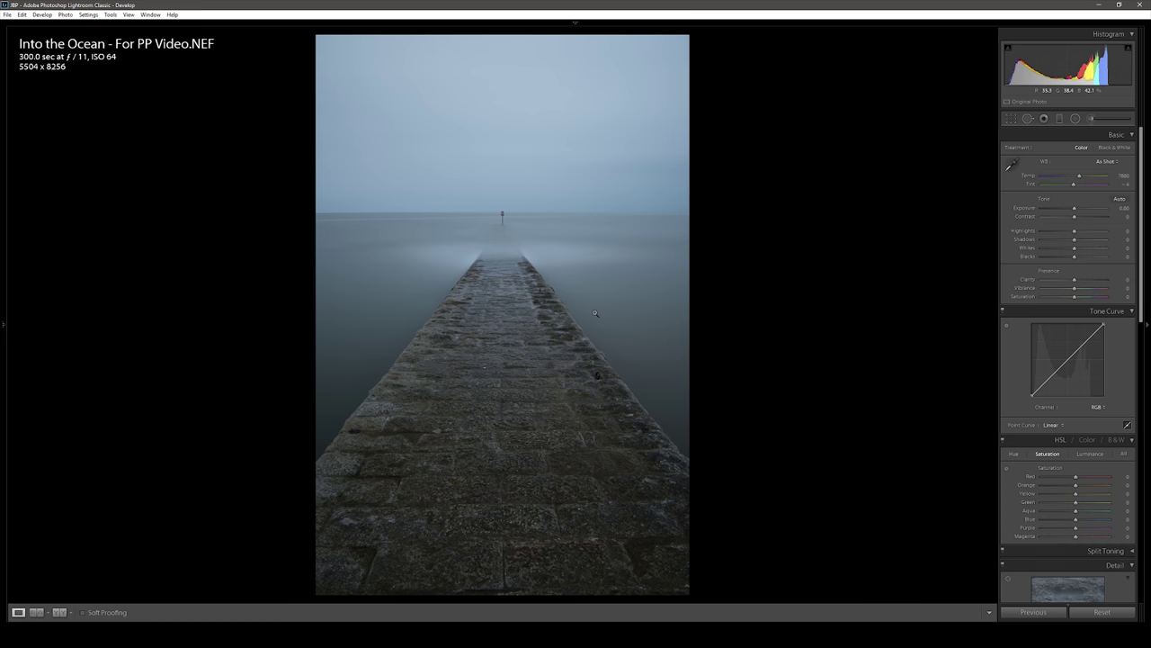
- Enable the lens profile corrections for the Into the Ocean photo and return to the basic adjustments
{"action": "left_click_drag", "start_coordinate": [1135, 309], "coordinate": [1150, 519]}
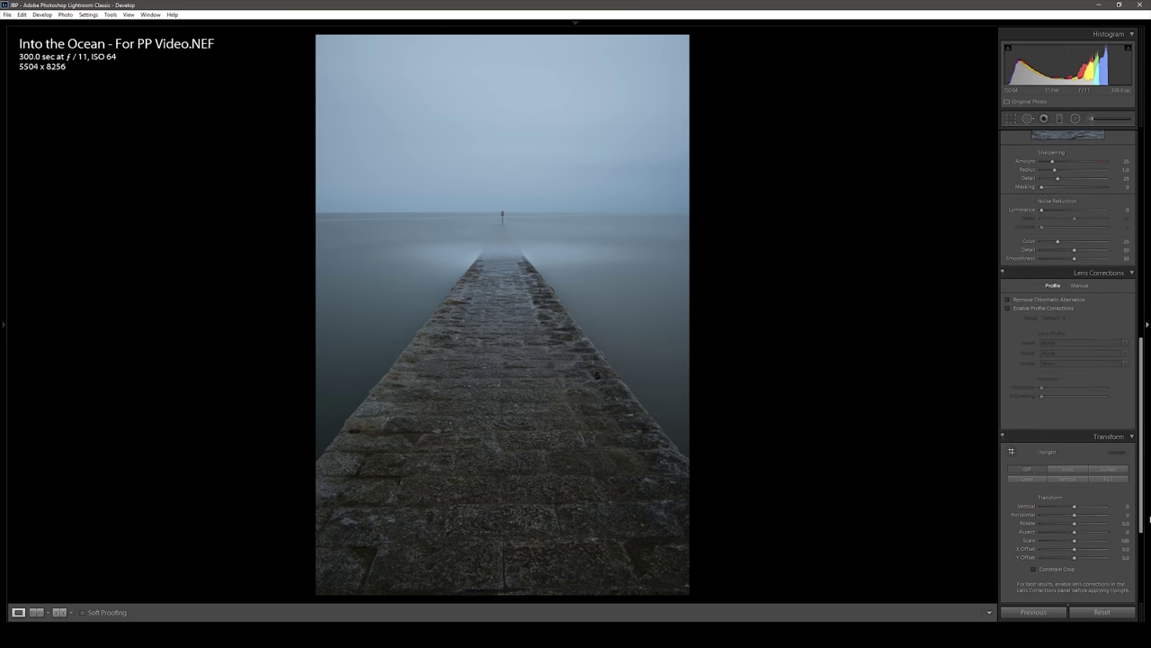
{"action": "left_click", "coordinate": [1033, 311]}
{"action": "left_click_drag", "start_coordinate": [1143, 423], "coordinate": [1143, 210]}
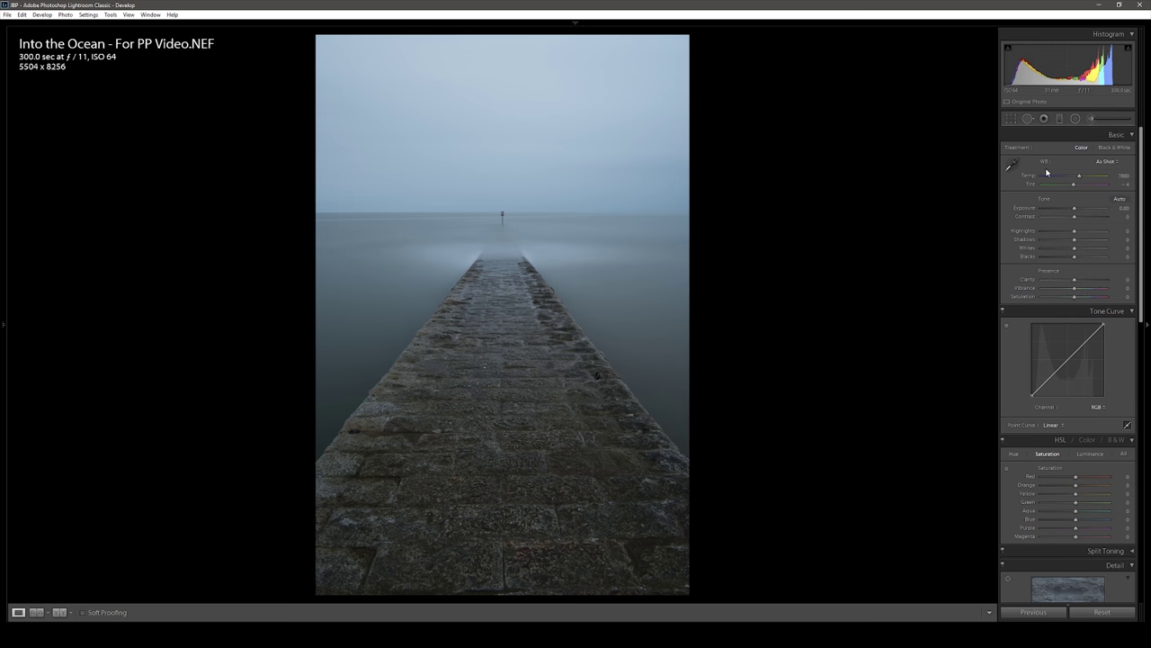
- Set the seascape's Tint to +13, Exposure to +0.59, Contrast to +49 and Highlights to −71
{"action": "left_click_drag", "start_coordinate": [1073, 184], "coordinate": [1077, 188]}
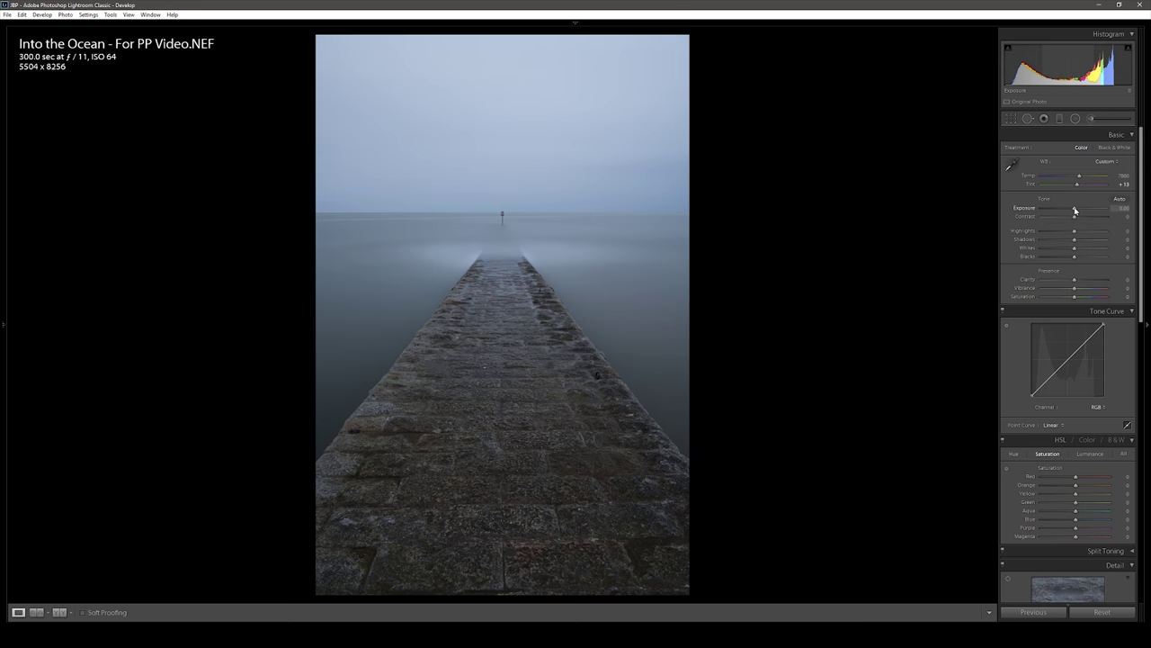
{"action": "left_click_drag", "start_coordinate": [1074, 211], "coordinate": [1078, 211]}
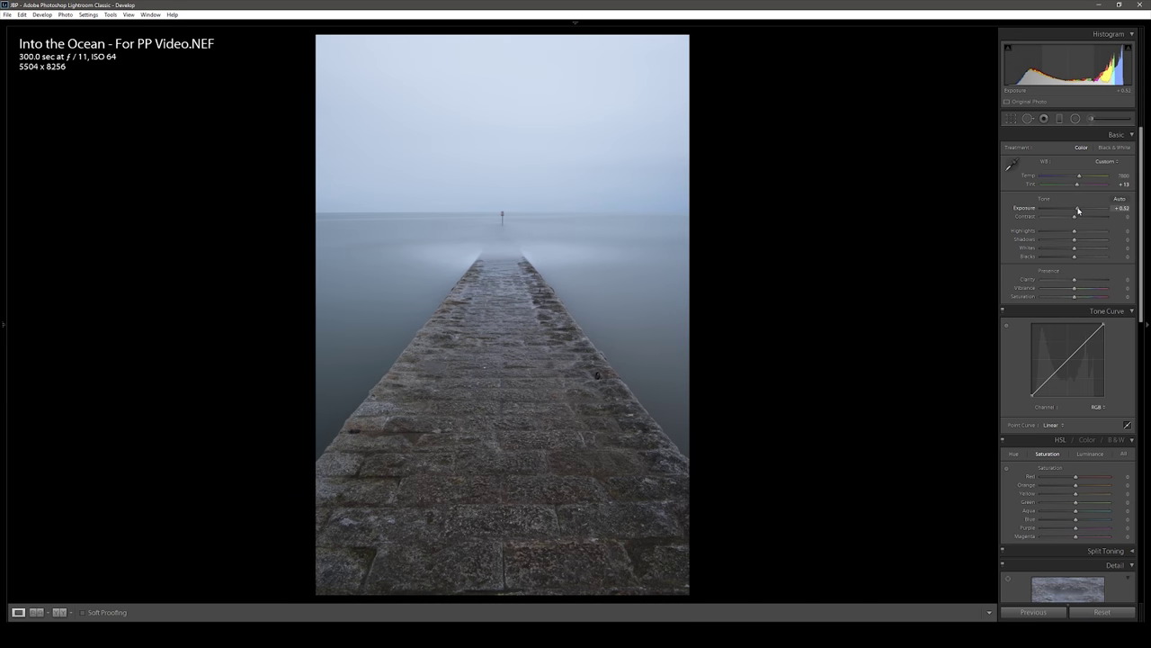
{"action": "left_click_drag", "start_coordinate": [1078, 210], "coordinate": [1091, 220]}
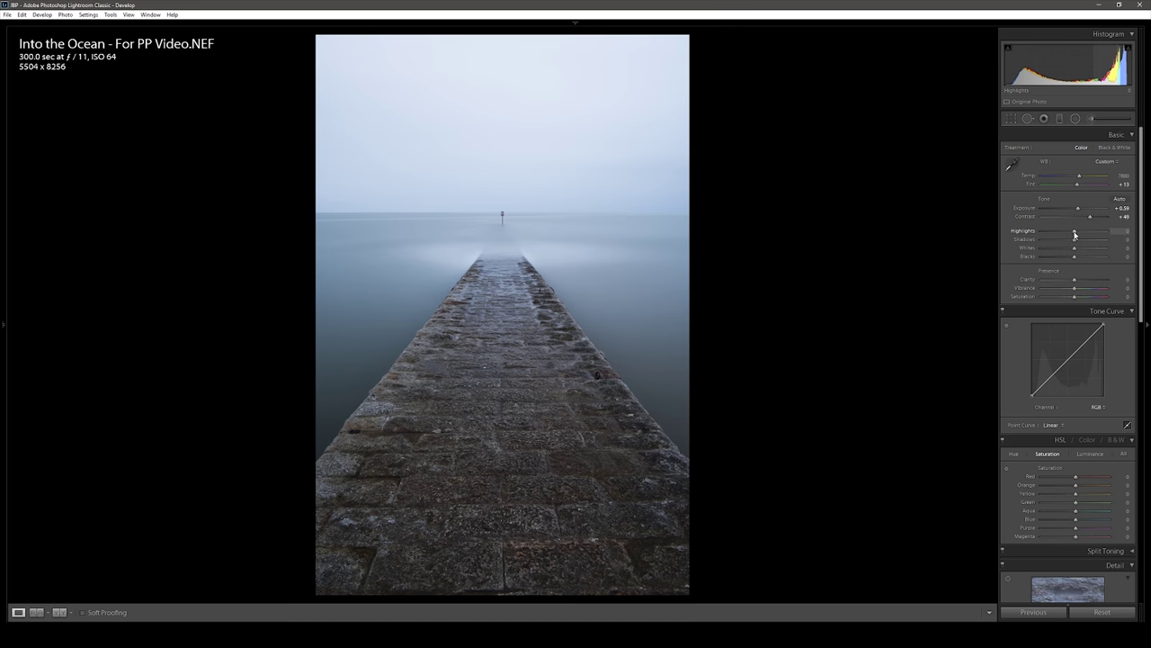
{"action": "left_click_drag", "start_coordinate": [1075, 235], "coordinate": [1052, 233]}
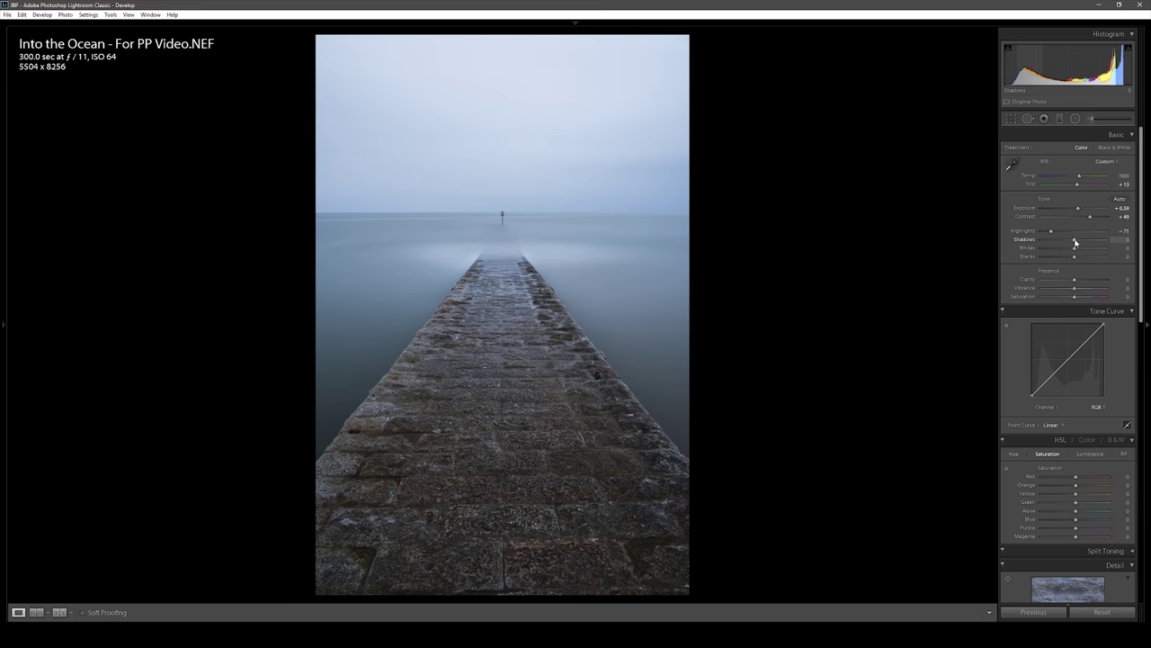
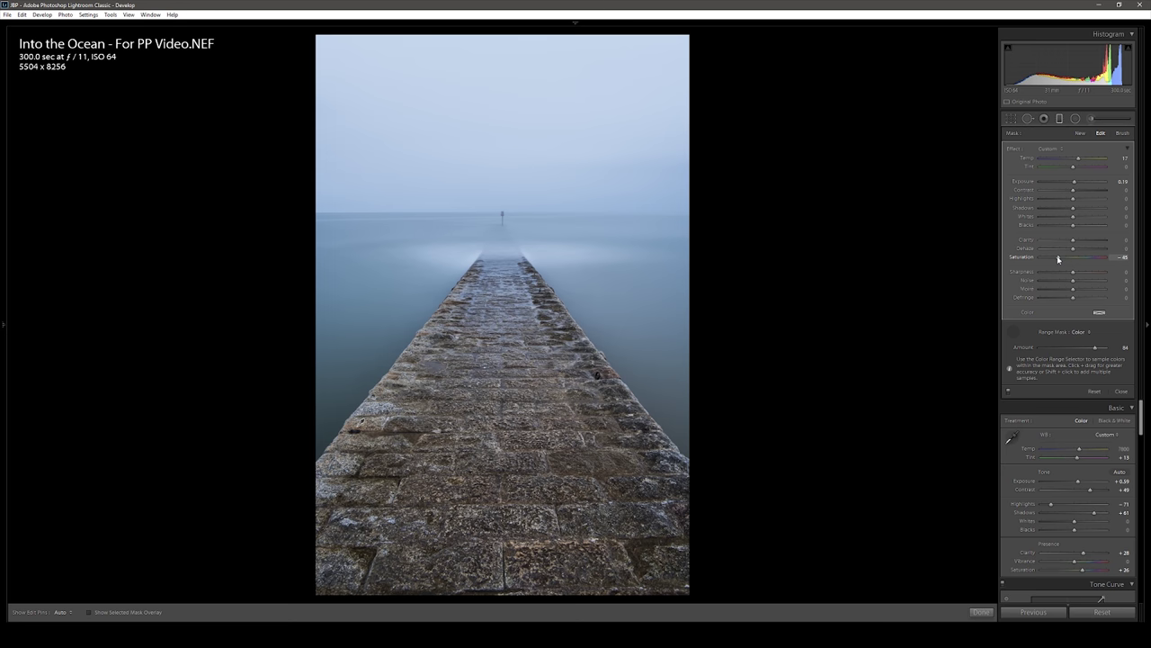
- Compare the photo with and without the graduated filter, close the filter, and compare the edit with the original
{"action": "left_click", "coordinate": [1009, 394]}
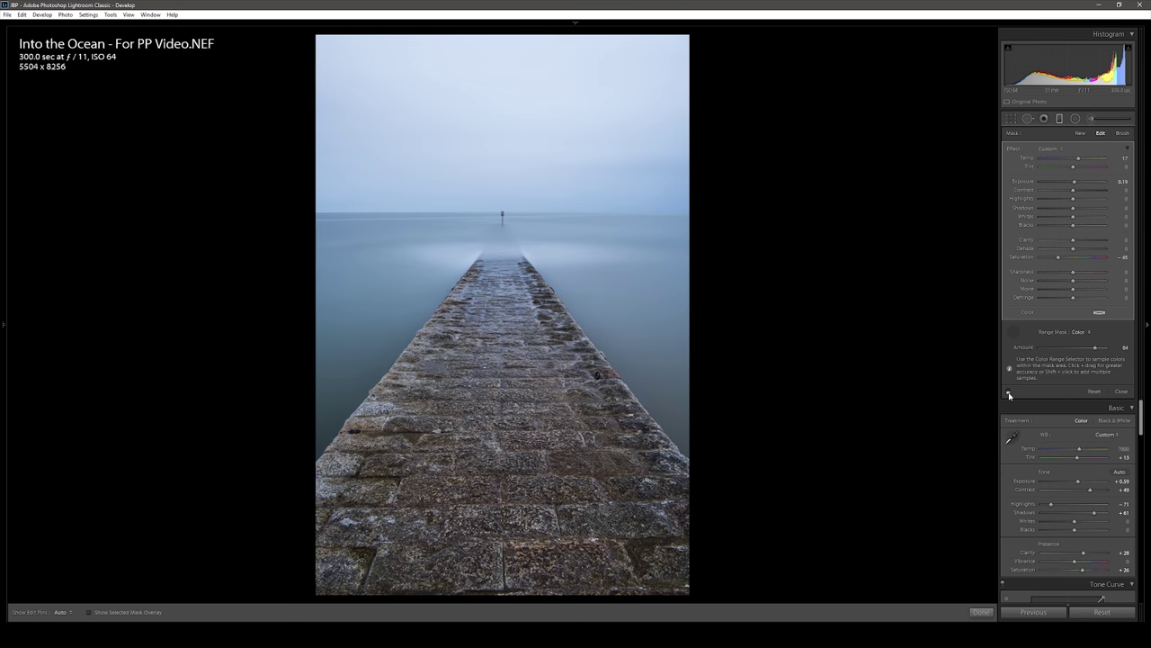
{"action": "left_click", "coordinate": [1009, 394]}
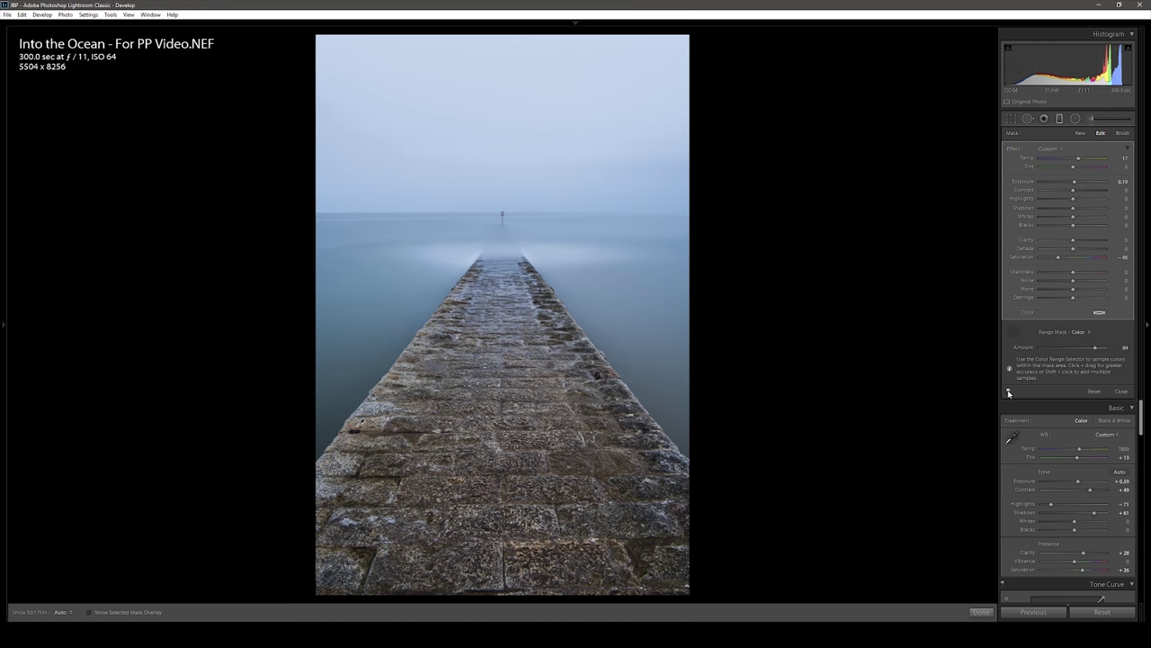
{"action": "key", "text": "m"}
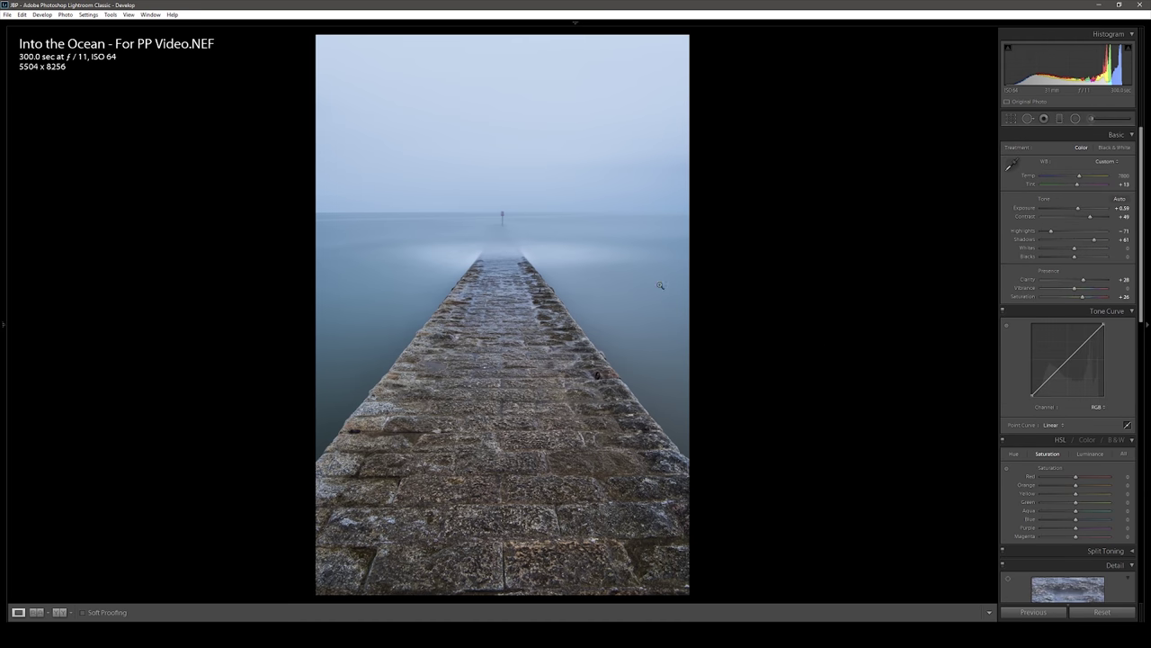
{"action": "key", "text": "backslash"}
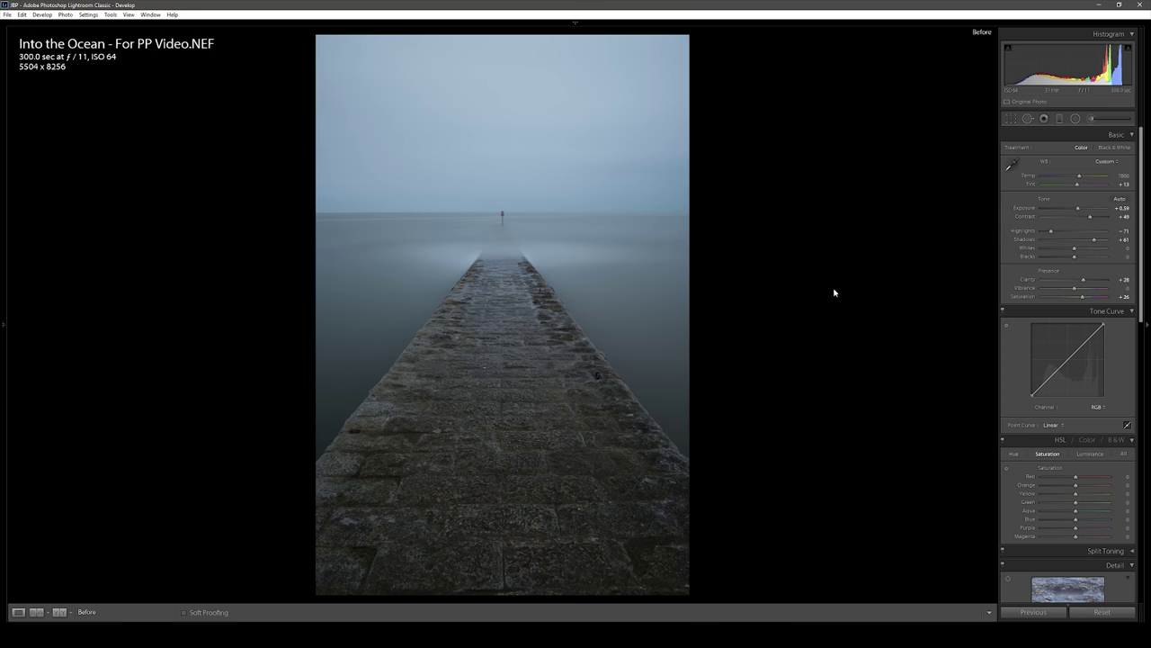
{"action": "key", "text": "backslash"}
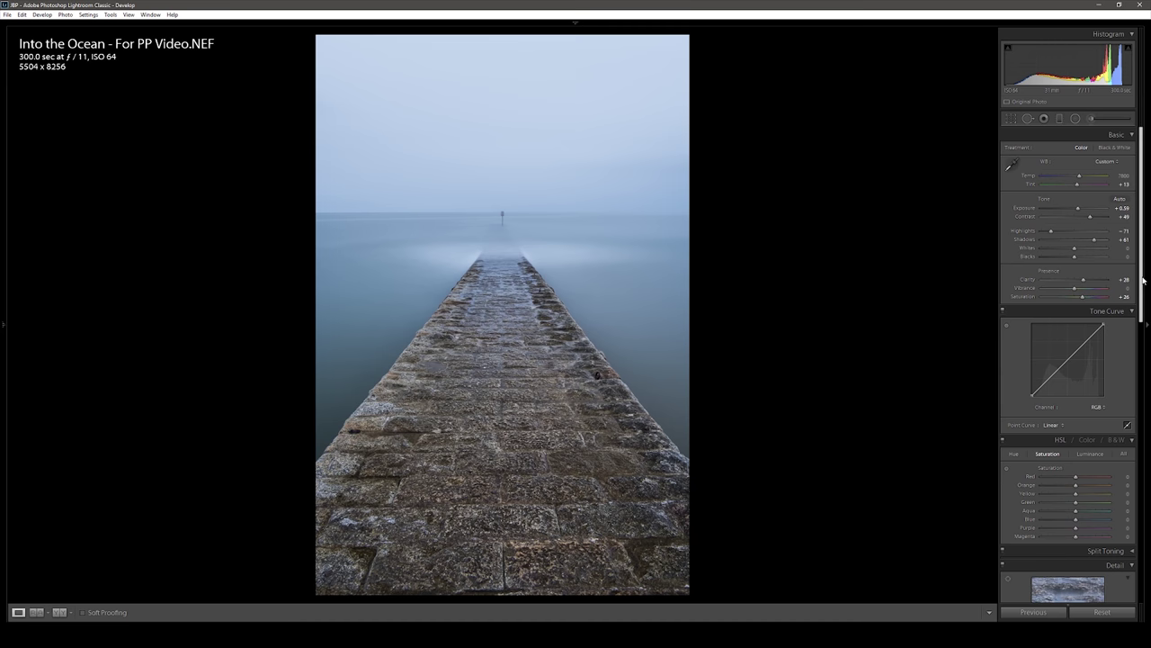
- Set Sharpening to Amount 61, Radius 1.2, Detail 34 and Masking 48, and check the stonework at close zoom
{"action": "left_click_drag", "start_coordinate": [1143, 281], "coordinate": [1143, 421]}
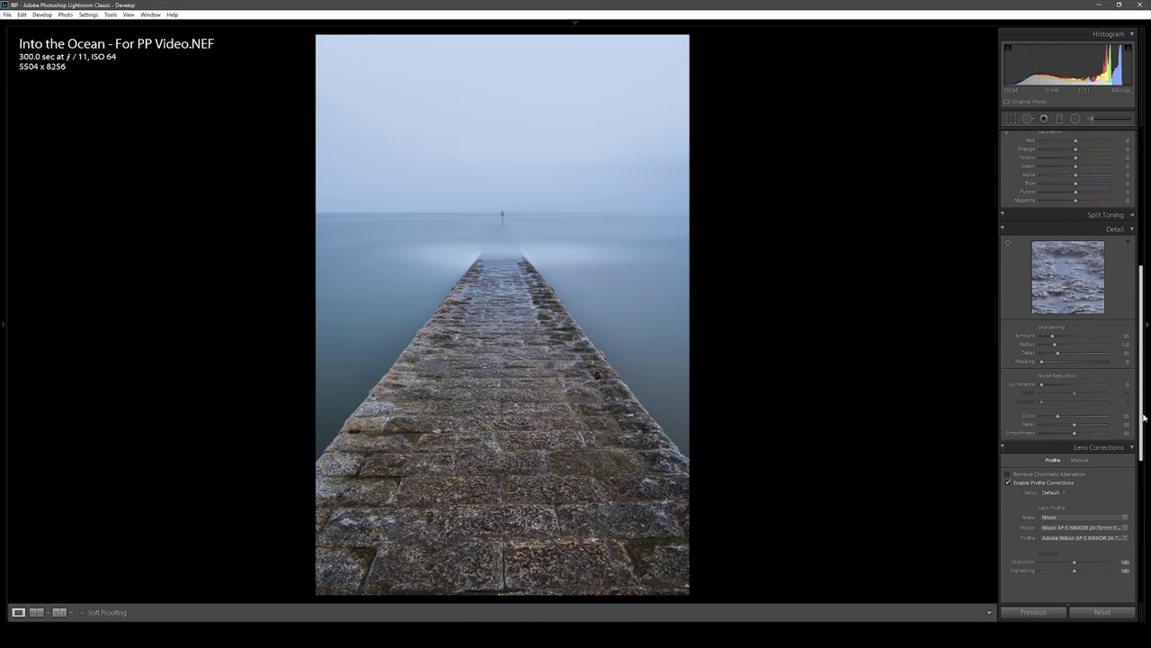
{"action": "left_click_drag", "start_coordinate": [1051, 338], "coordinate": [1073, 365]}
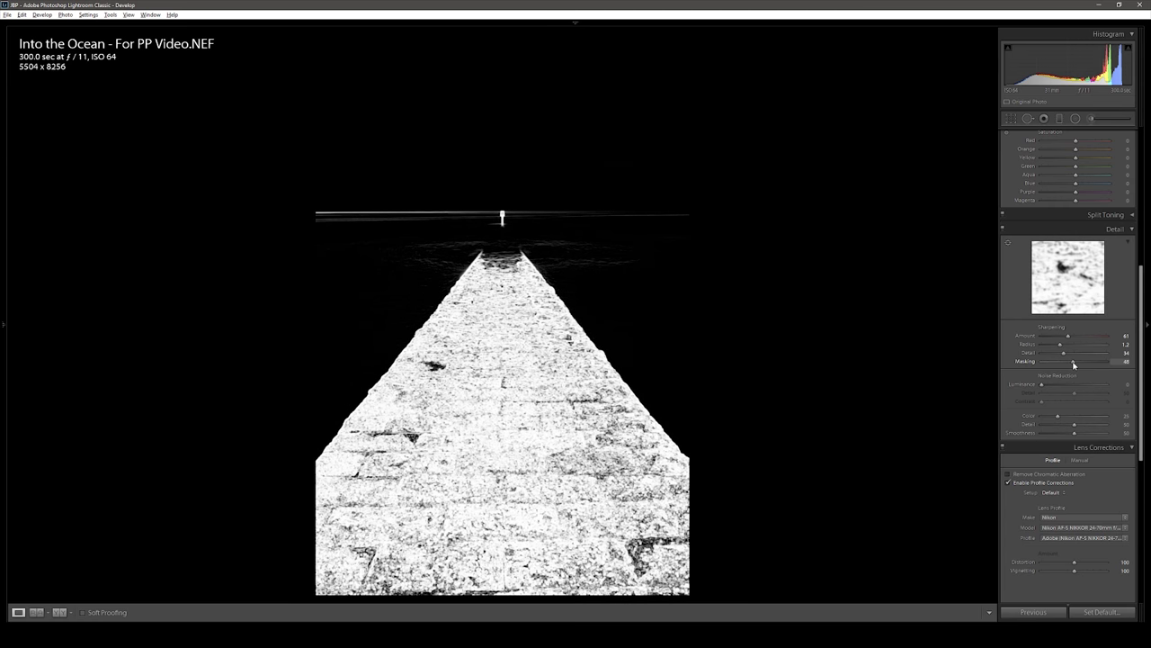
{"action": "left_click_drag", "start_coordinate": [1073, 364], "coordinate": [1073, 365]}
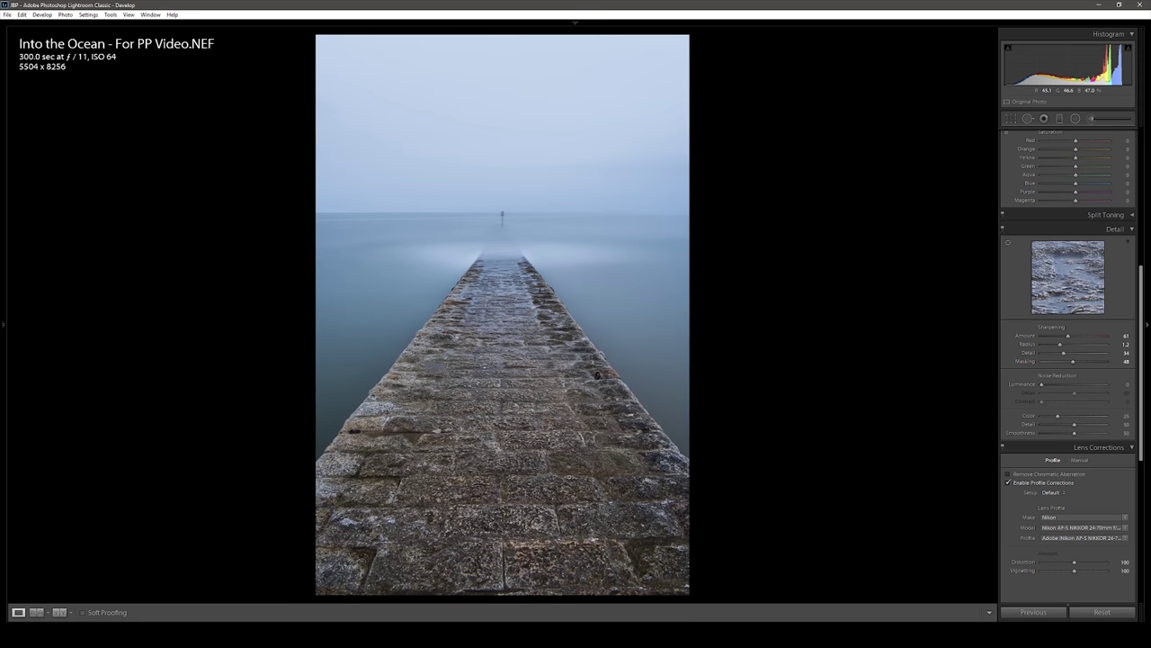
{"action": "left_click", "coordinate": [535, 465]}
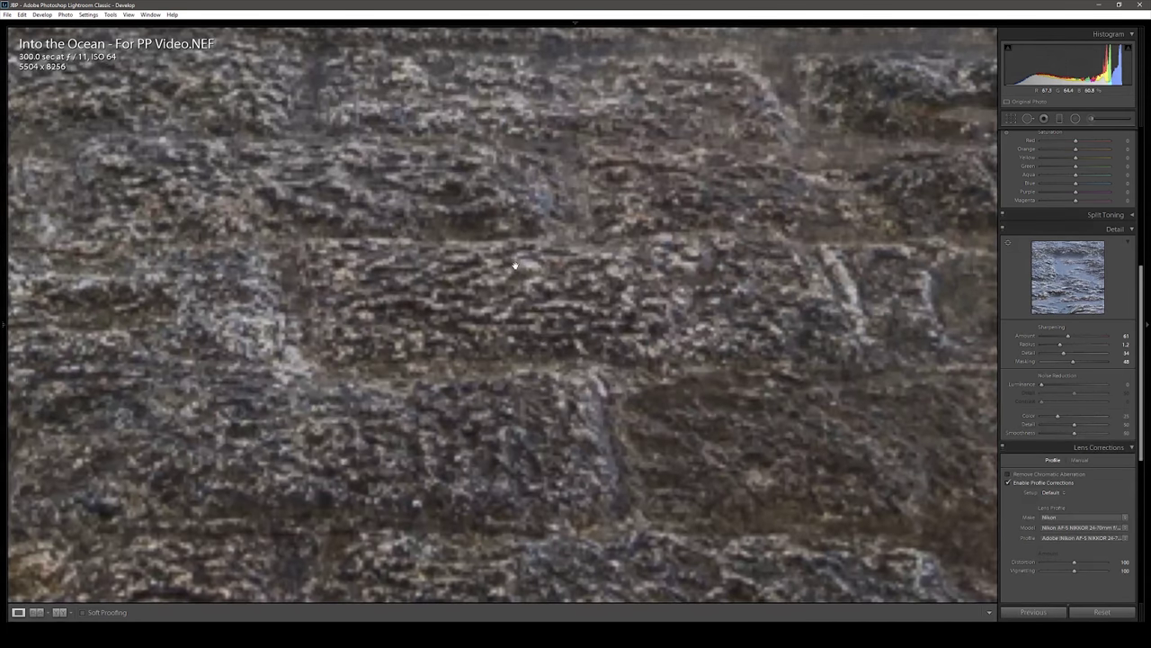
{"action": "left_click_drag", "start_coordinate": [534, 493], "coordinate": [561, 339]}
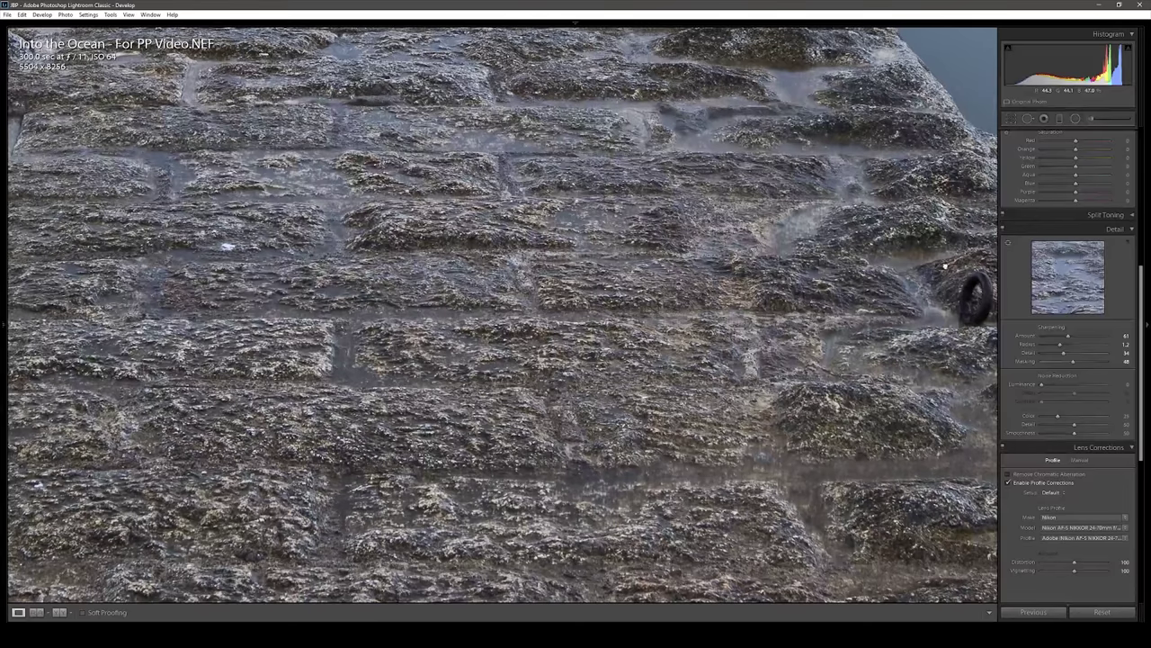
{"action": "left_click", "coordinate": [673, 275]}
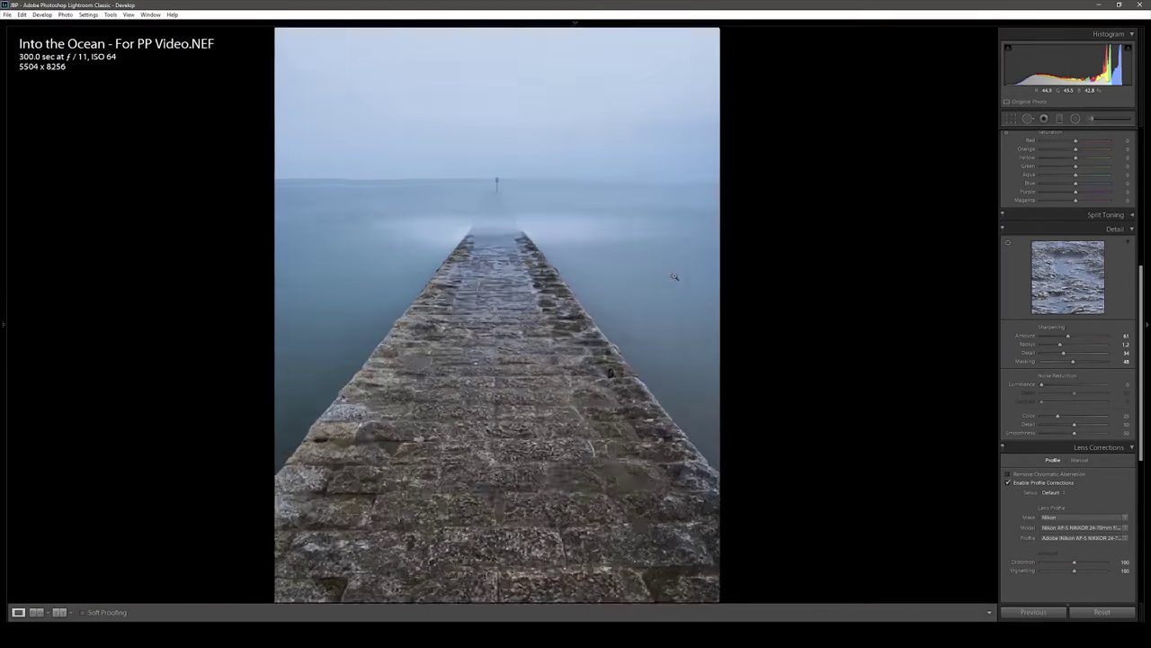
- Set the Post-Crop Vignetting Amount to −10 and compare the photo with its original
{"action": "left_click_drag", "start_coordinate": [1143, 390], "coordinate": [1144, 526]}
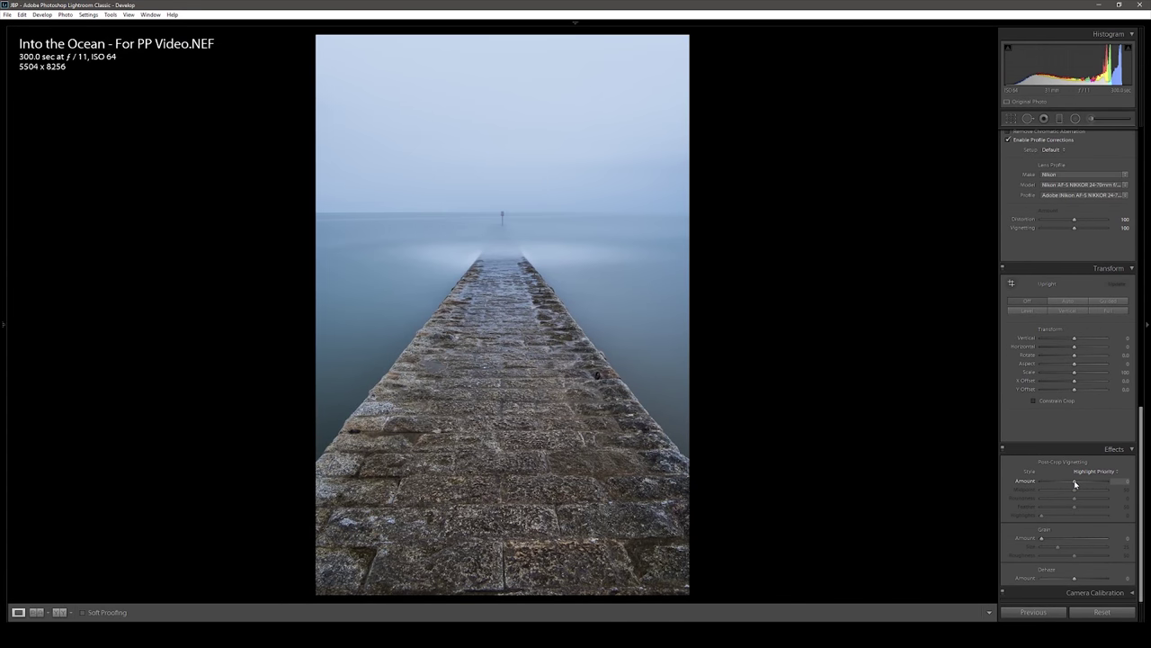
{"action": "left_click_drag", "start_coordinate": [1075, 483], "coordinate": [1073, 483]}
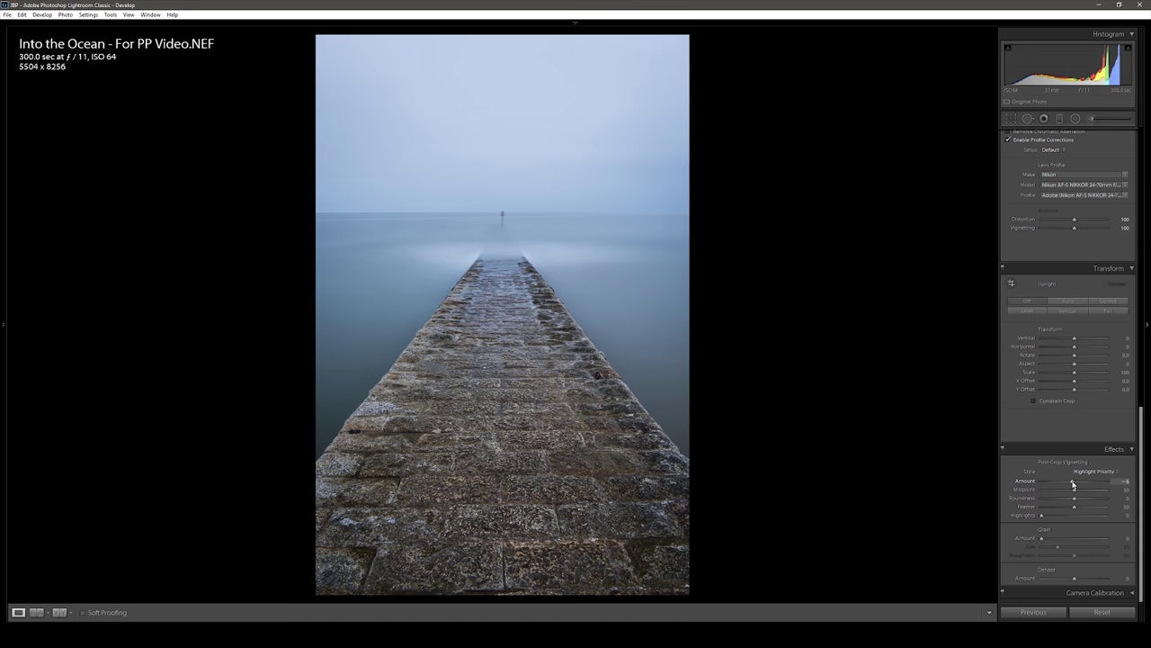
{"action": "left_click_drag", "start_coordinate": [1073, 484], "coordinate": [1071, 484]}
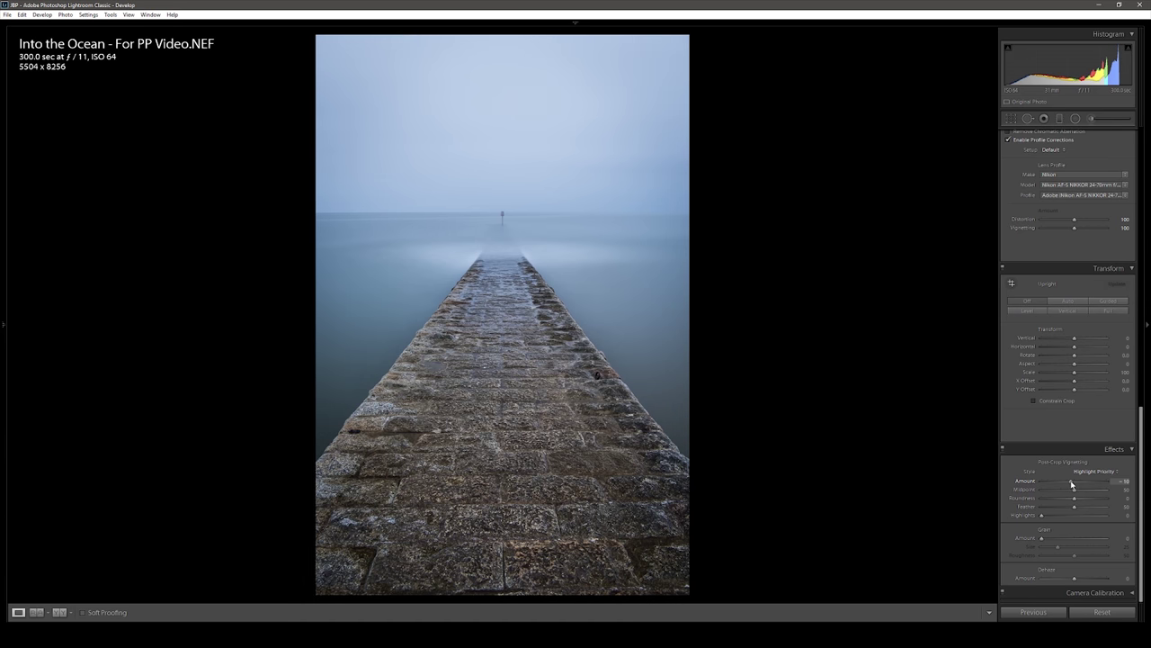
{"action": "key", "text": "backslash"}
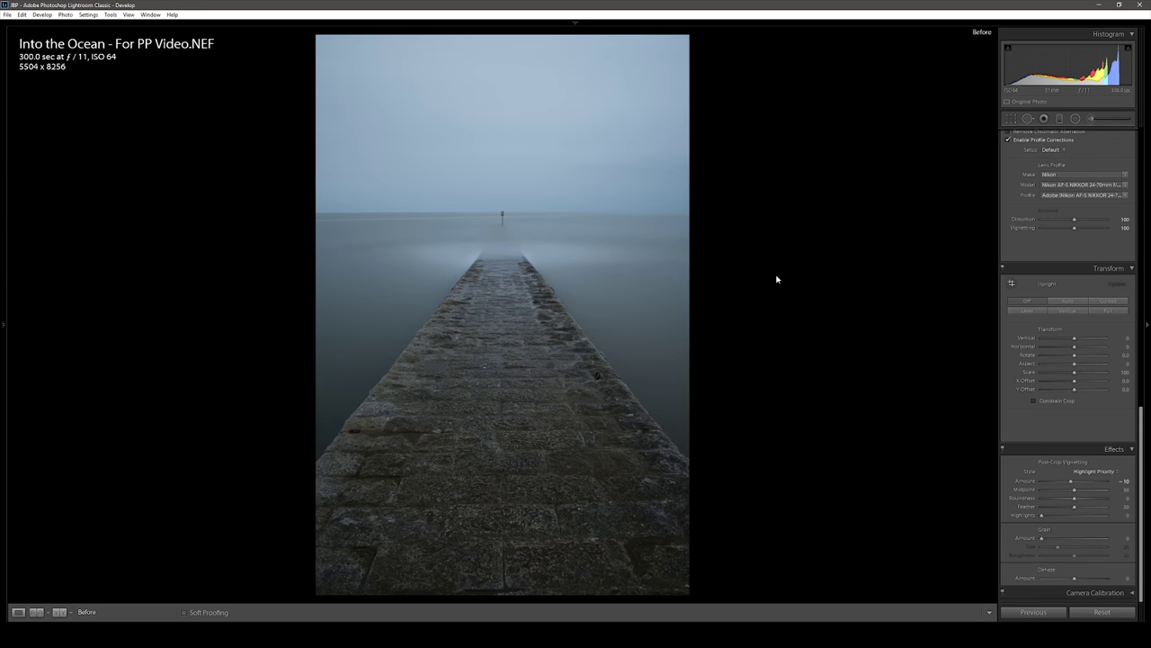
{"action": "key", "text": "backslash"}
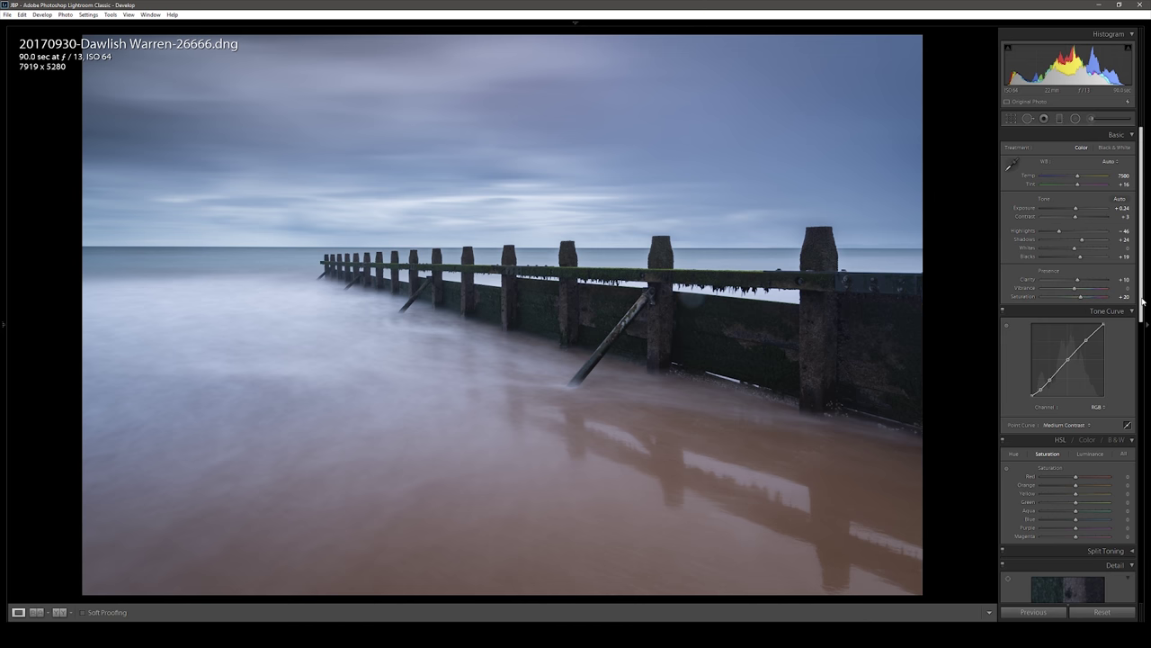
- Compare the Dawlish Warren groyne posts up close with chromatic aberration removal off and on
{"action": "scroll", "coordinate": [1144, 302], "scroll_direction": "down", "scroll_amount": 5}
{"action": "scroll", "coordinate": [1143, 302], "scroll_direction": "down", "scroll_amount": 5}
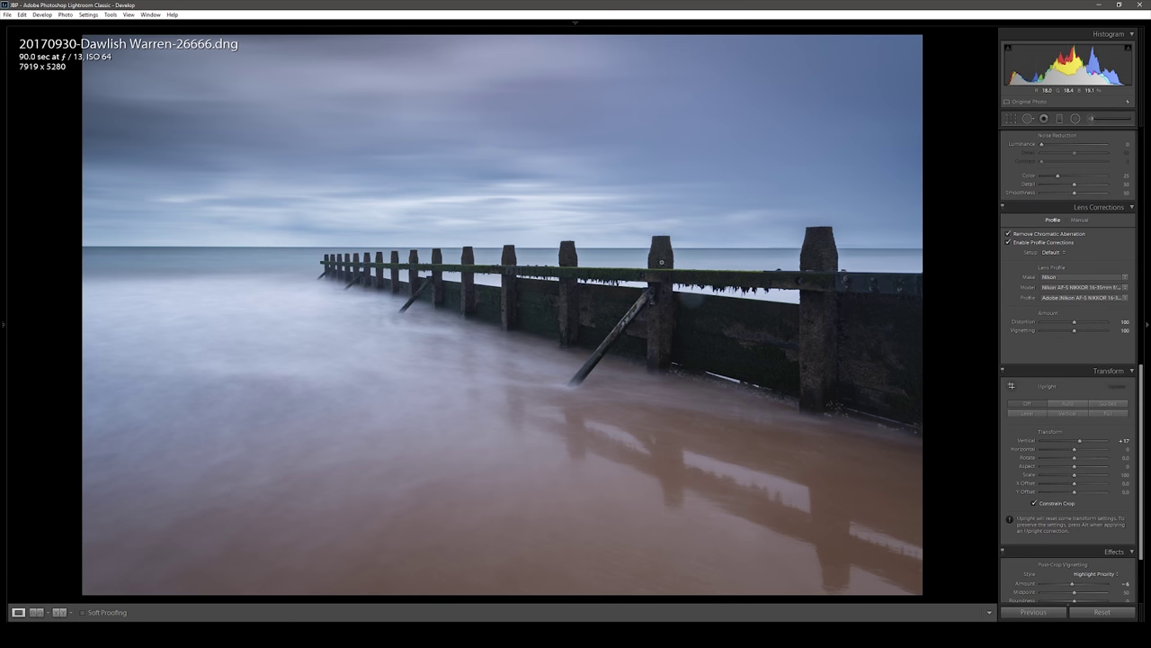
{"action": "left_click", "coordinate": [659, 241]}
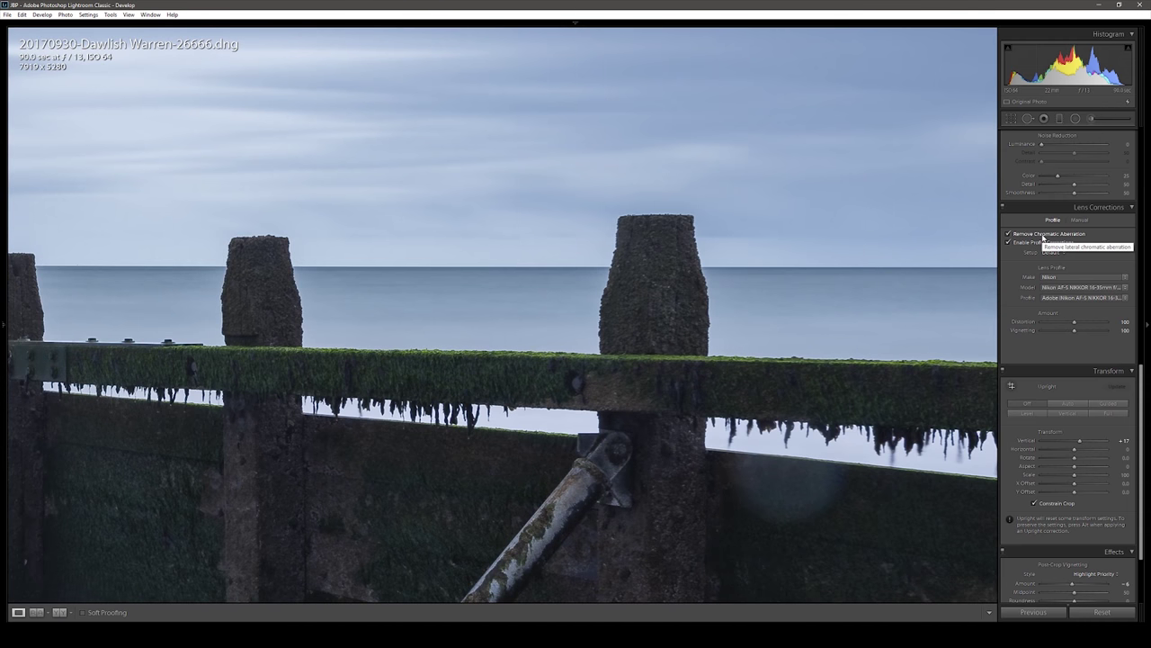
{"action": "left_click", "coordinate": [1044, 235]}
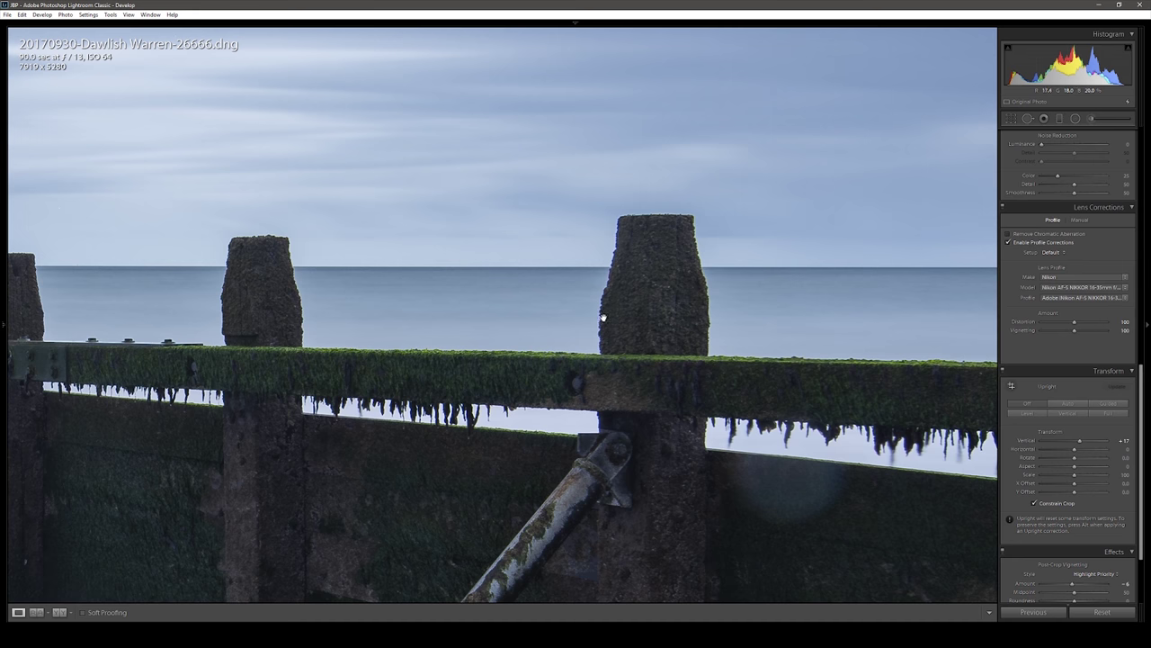
{"action": "left_click", "coordinate": [1037, 237]}
{"action": "left_click", "coordinate": [678, 264]}
- Reset the Vertical perspective transform to zero, then set it back to +17
{"action": "left_click_drag", "start_coordinate": [1142, 407], "coordinate": [1144, 418]}
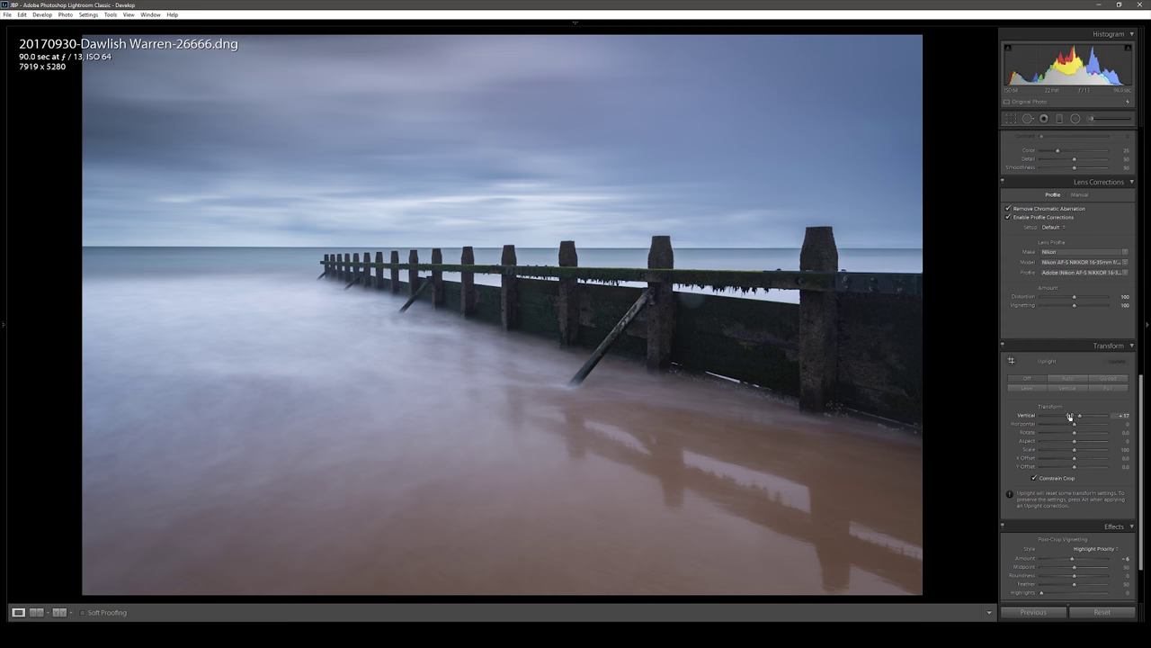
{"action": "mouse_move", "coordinate": [1059, 417]}
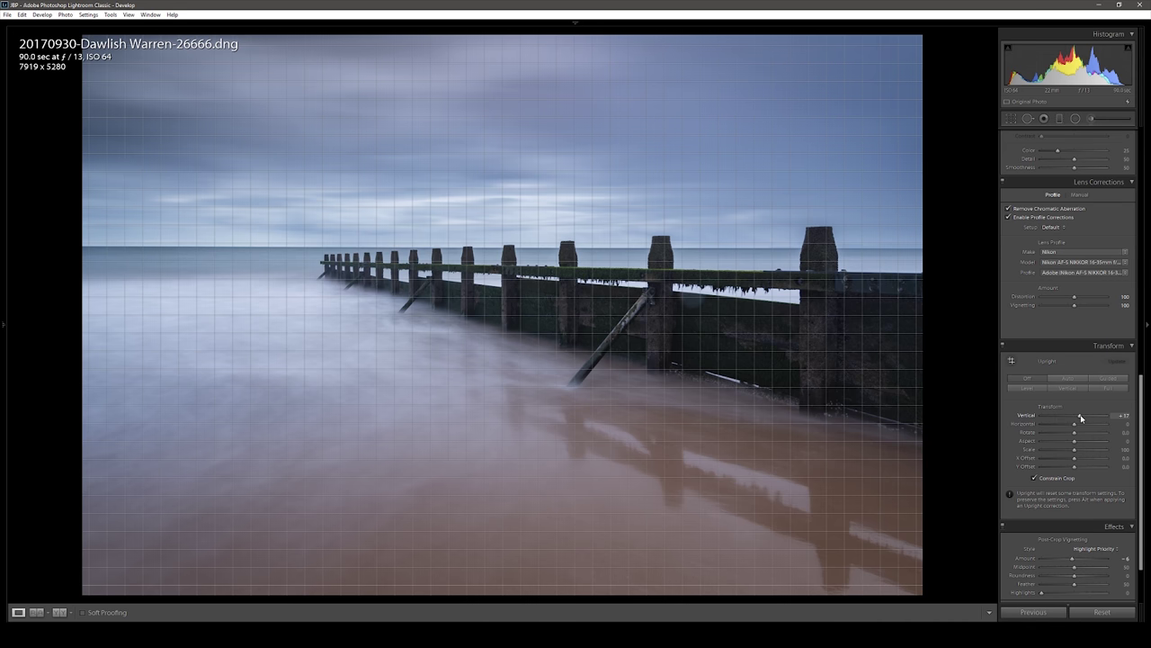
{"action": "double_click", "coordinate": [1081, 417]}
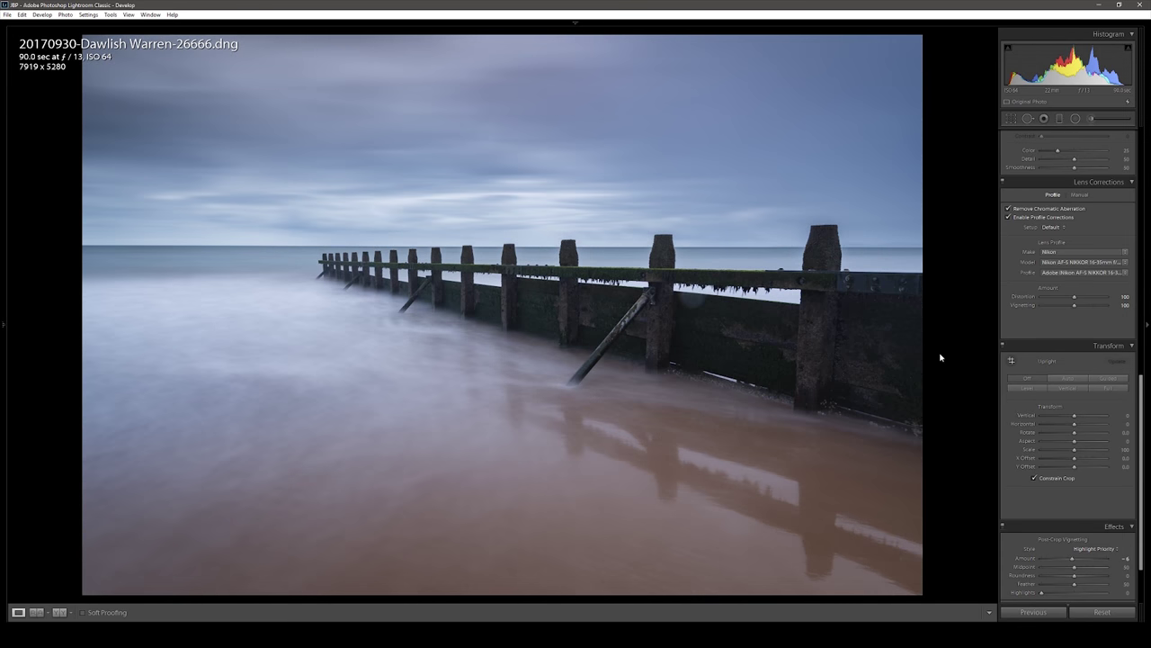
{"action": "left_click_drag", "start_coordinate": [1074, 416], "coordinate": [1077, 421]}
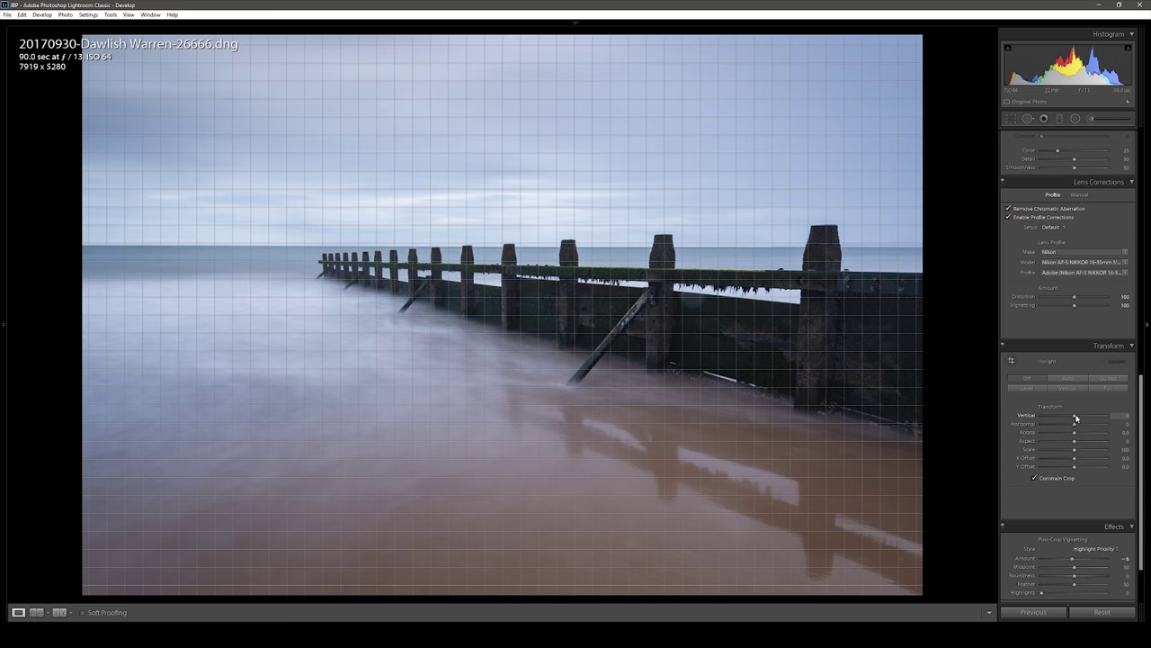
{"action": "left_click_drag", "start_coordinate": [1076, 419], "coordinate": [1083, 418]}
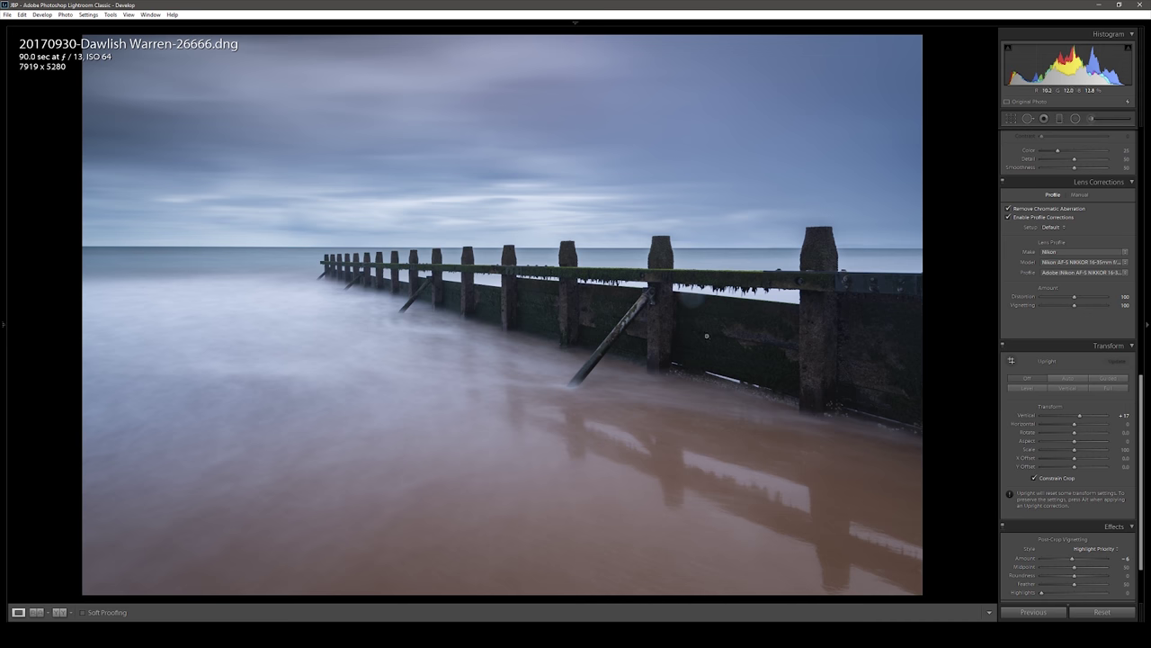
- Inspect the flare spot on the groyne boards and open the photo in Adobe Photoshop CC 2018, zoomed in on that spot
{"action": "left_click", "coordinate": [692, 299]}
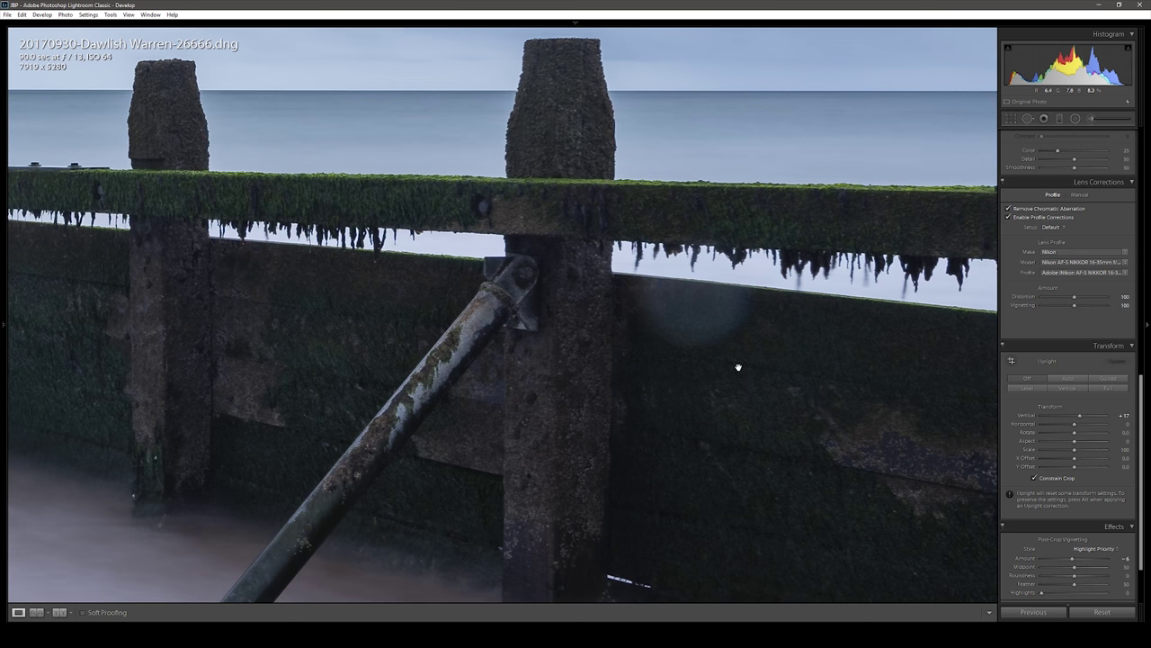
{"action": "left_click", "coordinate": [700, 306]}
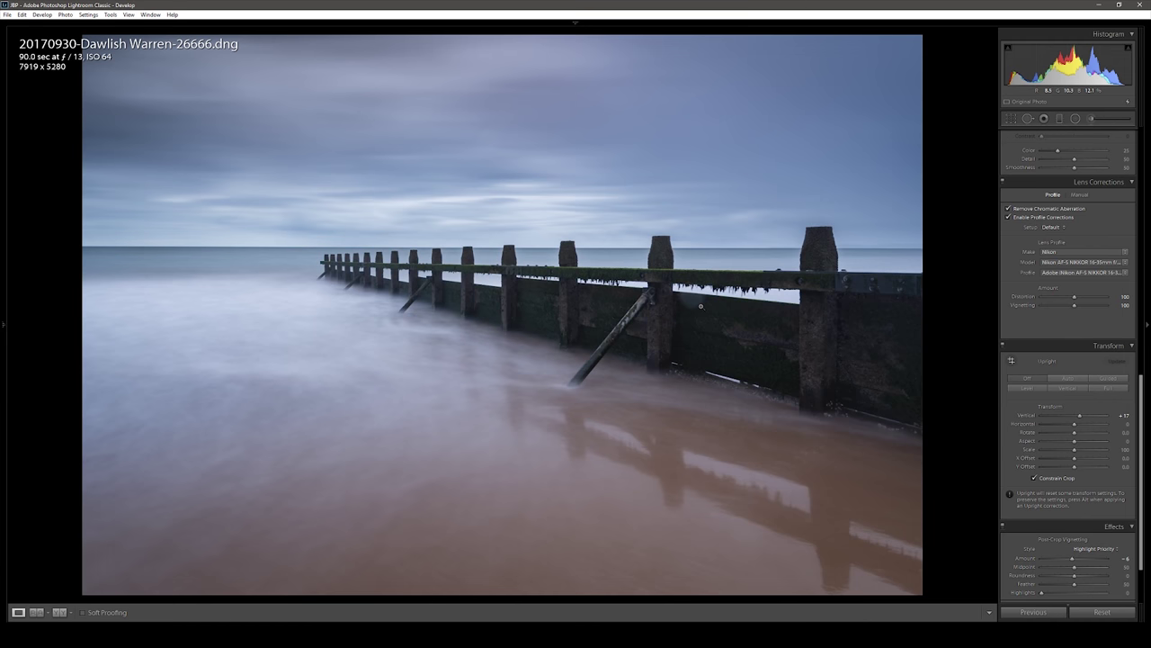
{"action": "right_click", "coordinate": [655, 203]}
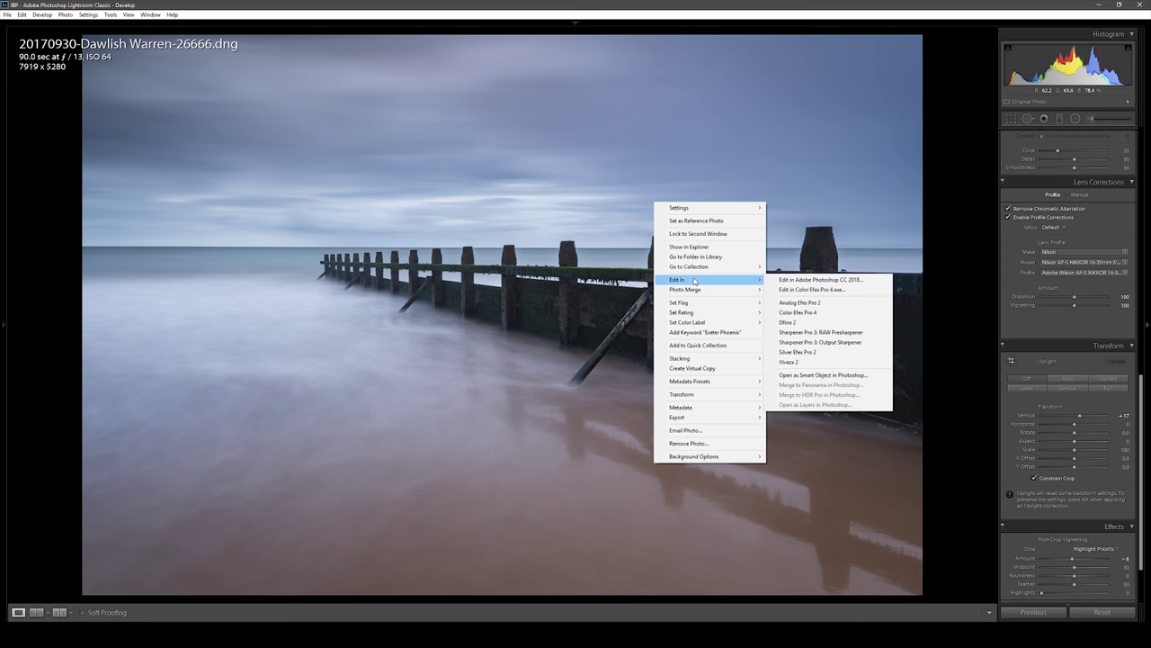
{"action": "left_click", "coordinate": [820, 279]}
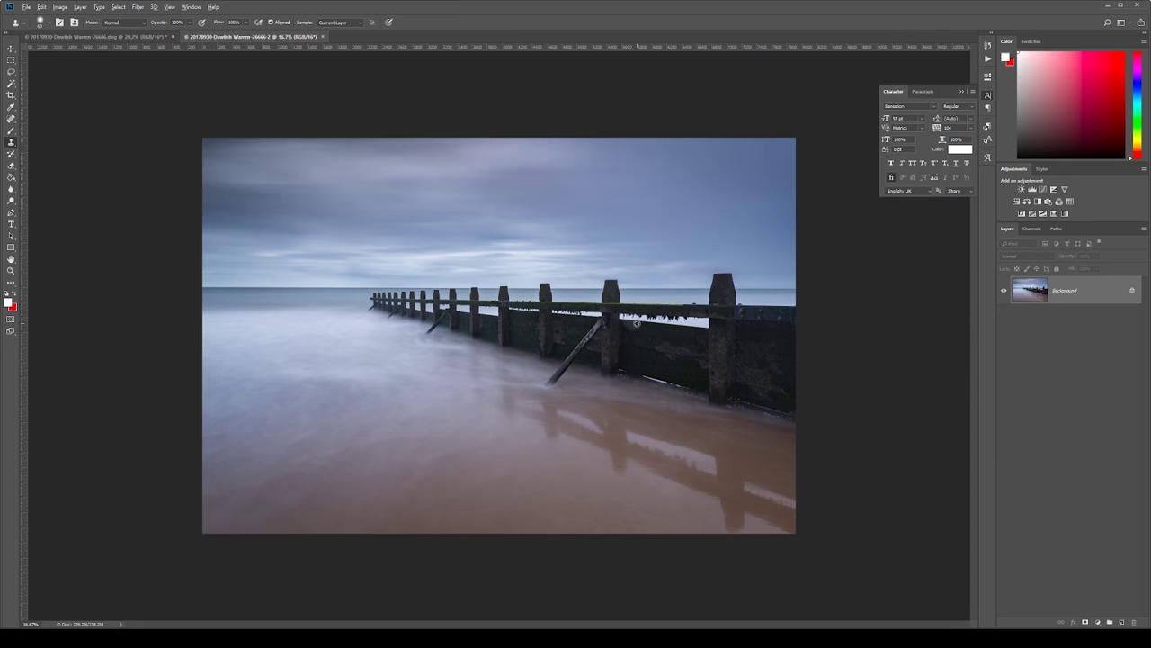
{"action": "scroll", "coordinate": [636, 323], "scroll_direction": "up", "scroll_amount": 4}
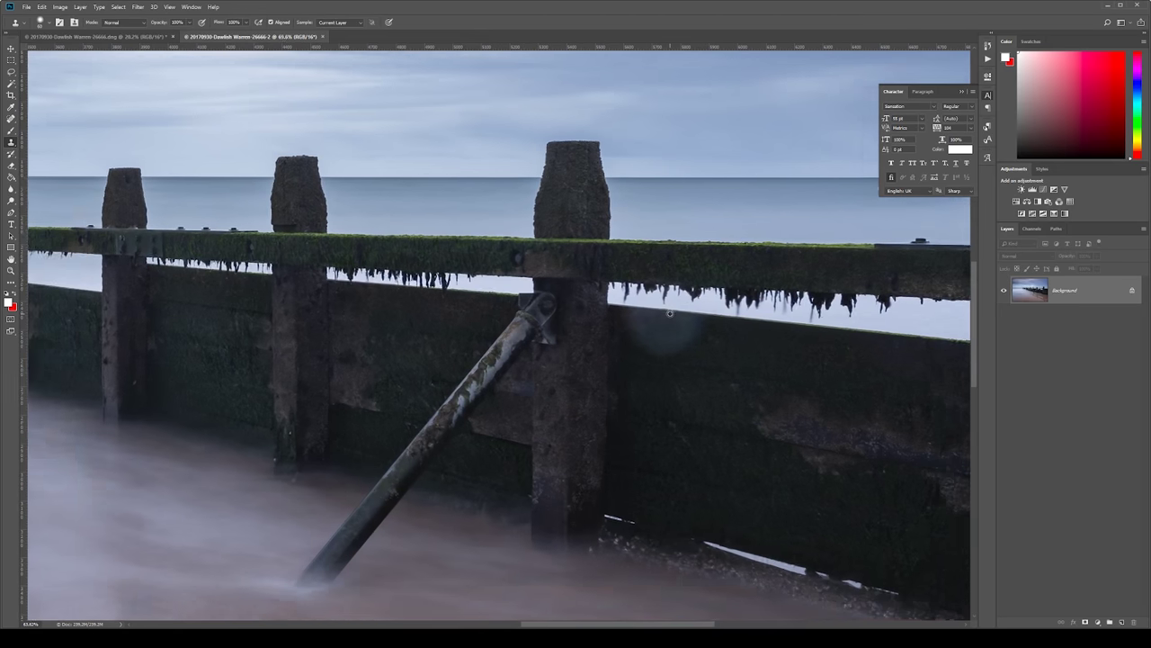
{"action": "scroll", "coordinate": [670, 313], "scroll_direction": "up", "scroll_amount": 1}
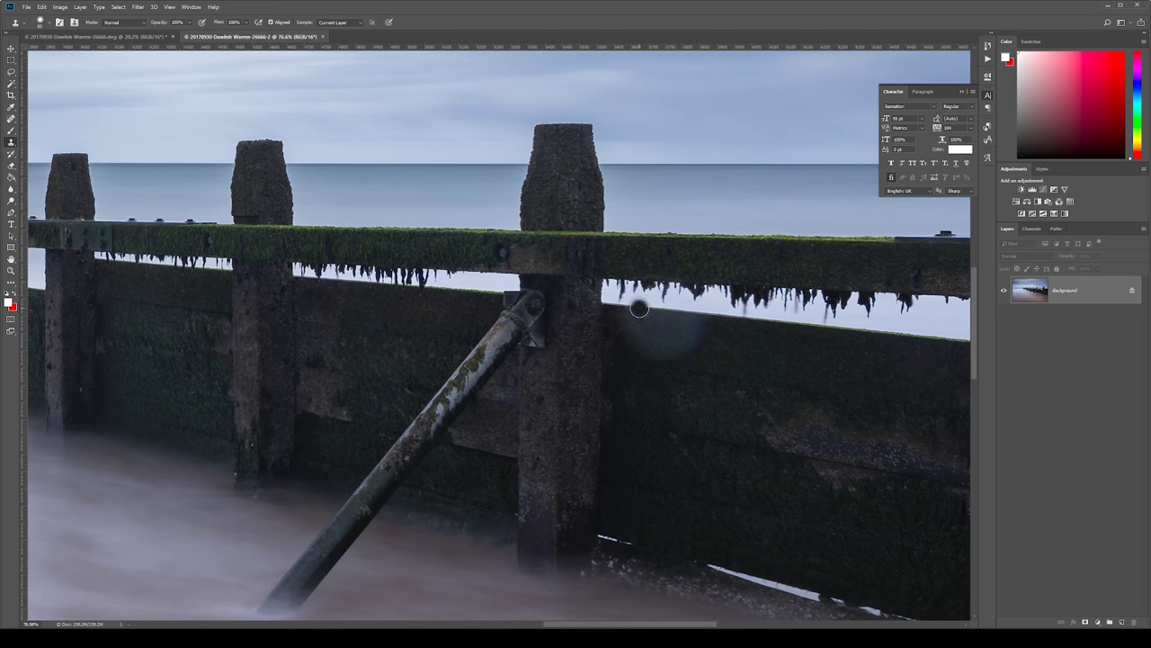
- Clone clean, dark board texture over the flare's upper edge and outer side with the Clone Stamp Tool
{"action": "right_click", "coordinate": [10, 142]}
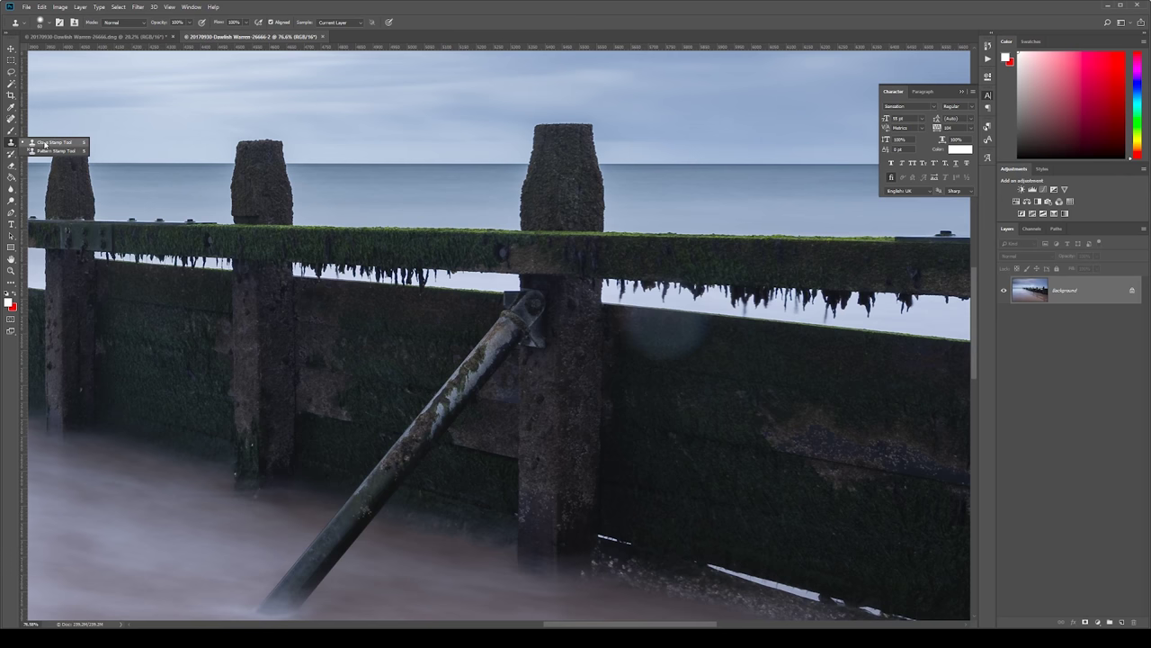
{"action": "left_click", "coordinate": [43, 142]}
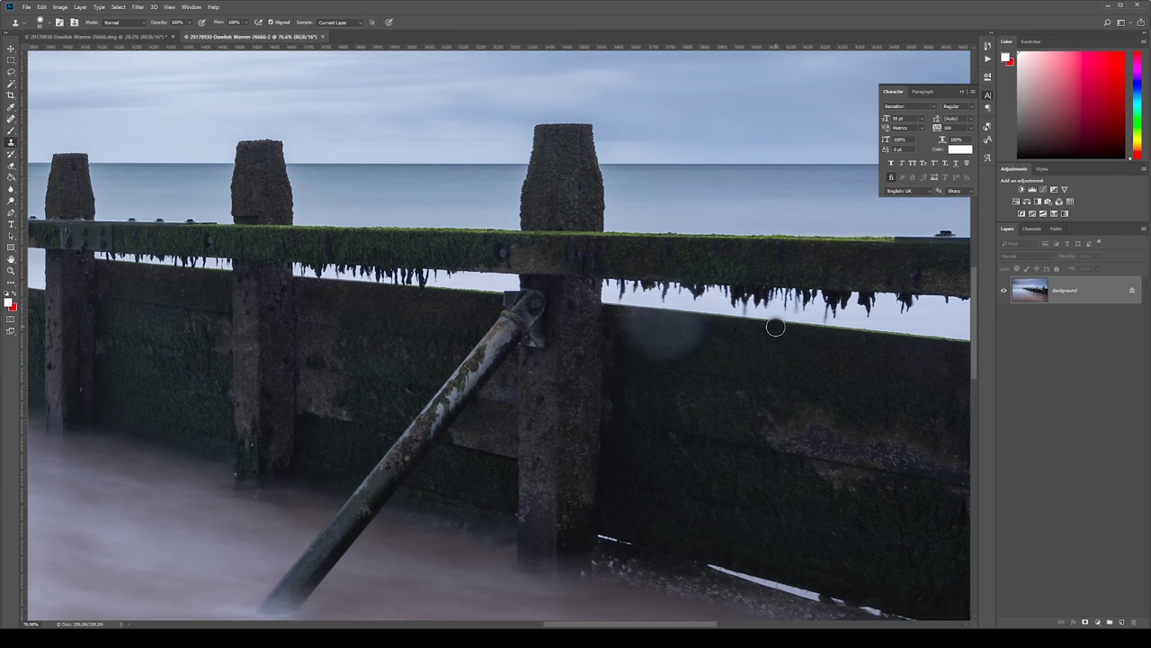
{"action": "left_click", "coordinate": [671, 319]}
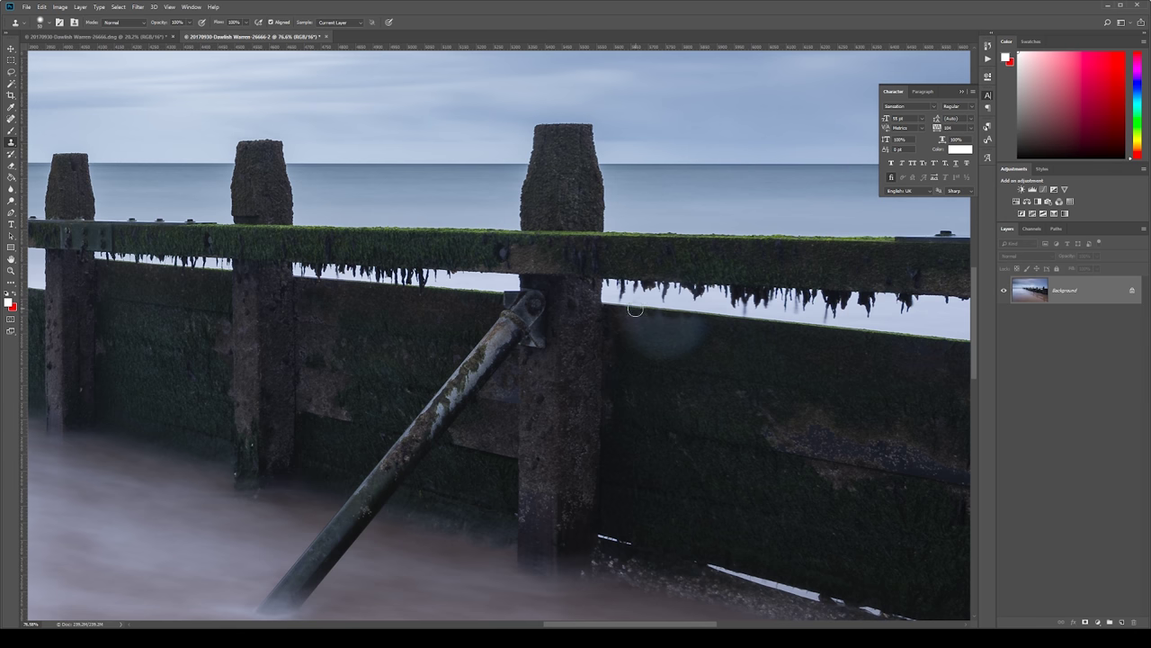
{"action": "left_click", "coordinate": [731, 336], "text": "alt"}
{"action": "left_click_drag", "start_coordinate": [699, 327], "coordinate": [693, 340]}
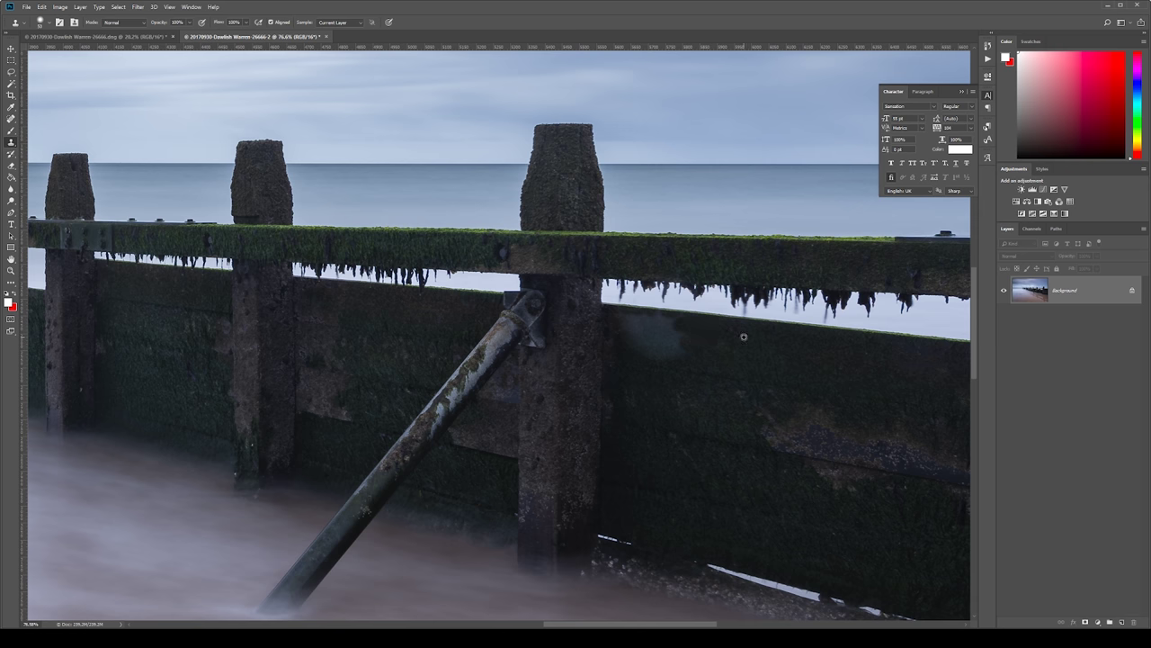
- Clone nearby board texture over the rest of the flare beside the braced groyne post, resampling the source between strokes
{"action": "left_click", "coordinate": [726, 352], "text": "alt"}
{"action": "mouse_move", "coordinate": [663, 350]}
{"action": "left_mouse_down"}
{"action": "mouse_move", "coordinate": [705, 336]}
{"action": "mouse_move", "coordinate": [656, 329]}
{"action": "mouse_move", "coordinate": [665, 351]}
{"action": "left_mouse_up"}
{"action": "left_click", "coordinate": [665, 356], "text": "alt"}
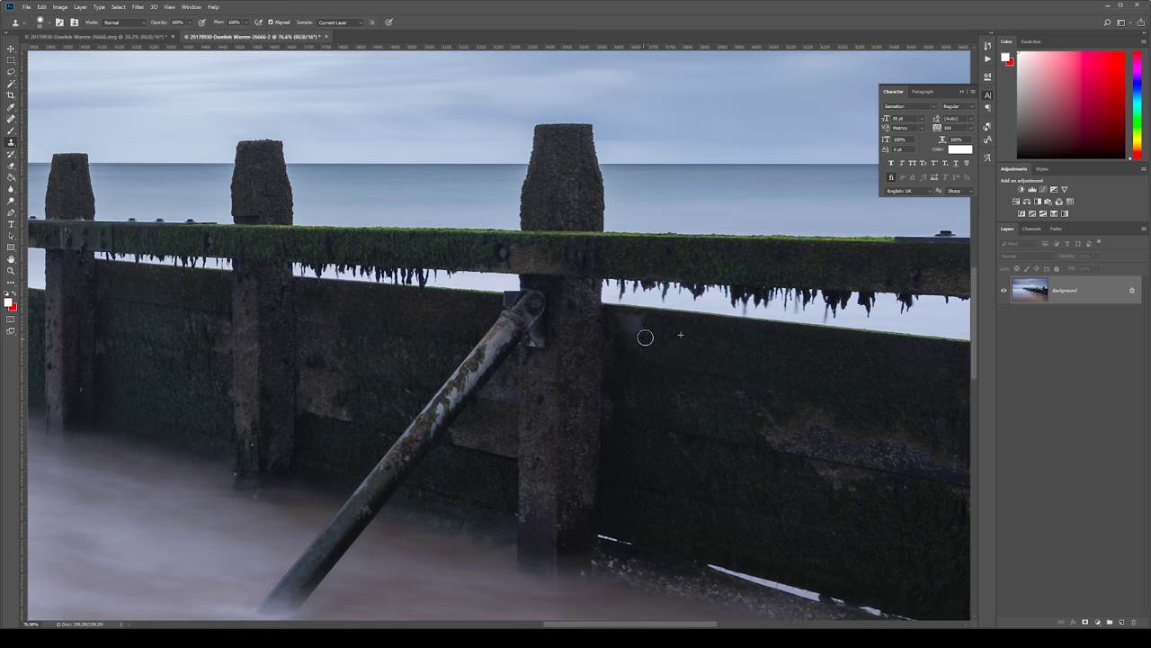
{"action": "mouse_move", "coordinate": [650, 328]}
{"action": "left_mouse_down"}
{"action": "mouse_move", "coordinate": [627, 319]}
{"action": "mouse_move", "coordinate": [636, 337]}
{"action": "left_mouse_up"}
{"action": "left_click", "coordinate": [712, 336], "text": "alt"}
{"action": "left_click", "coordinate": [640, 338]}
{"action": "mouse_move", "coordinate": [686, 341]}
{"action": "left_mouse_down"}
{"action": "mouse_move", "coordinate": [640, 329]}
{"action": "mouse_move", "coordinate": [652, 327]}
{"action": "left_mouse_up"}
- Compare the opened state with the last Clone Stamp state in the history, both close up and on the whole photo
{"action": "key", "text": "F9"}
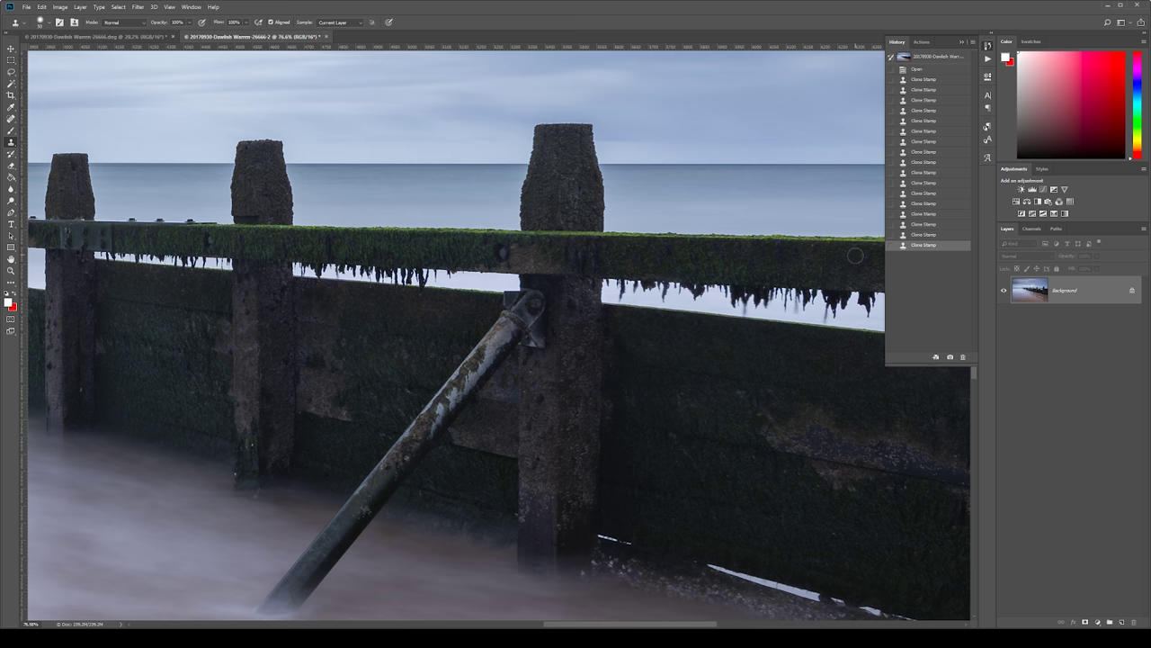
{"action": "left_click", "coordinate": [912, 70]}
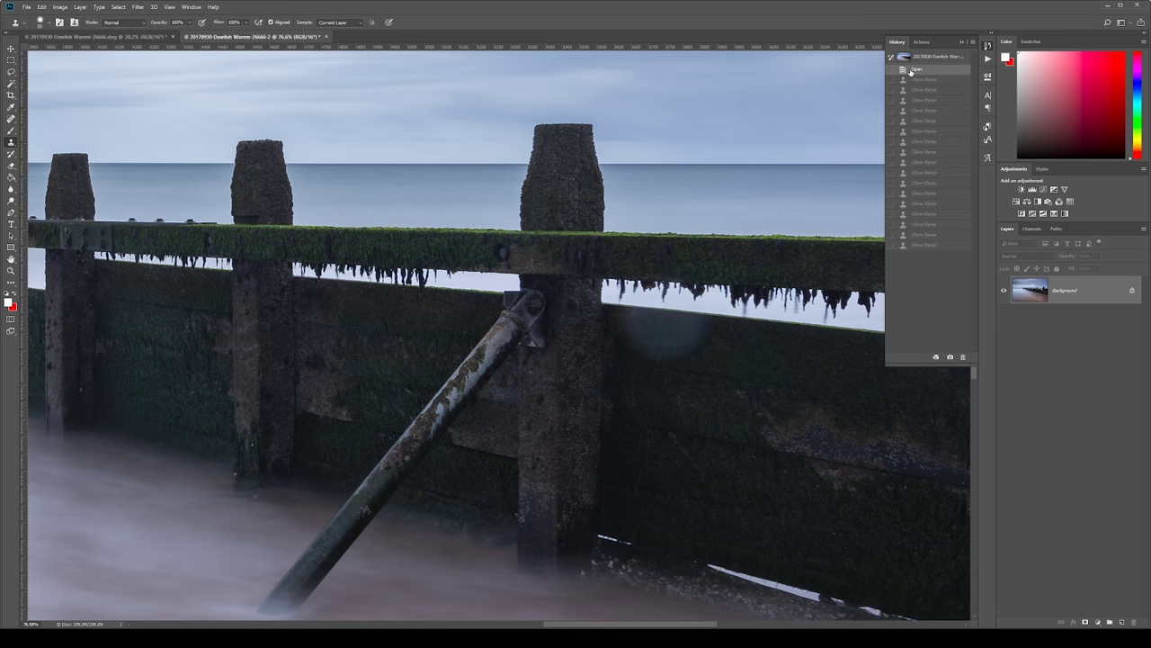
{"action": "left_click", "coordinate": [920, 246]}
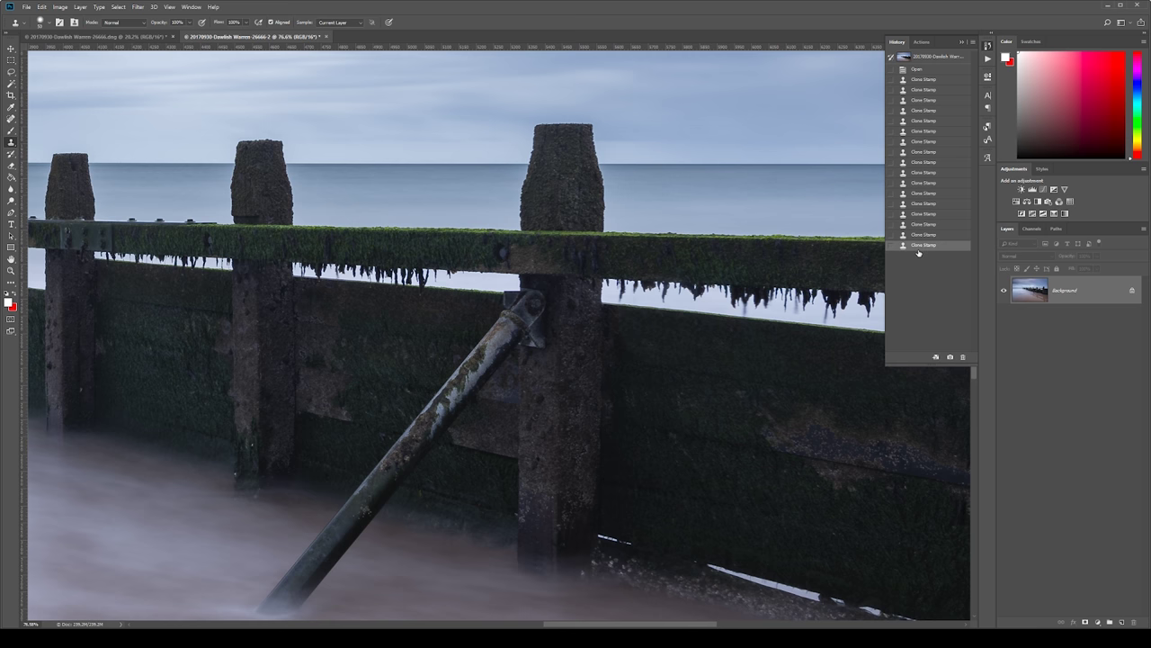
{"action": "scroll", "coordinate": [657, 365], "scroll_direction": "down", "scroll_amount": 3}
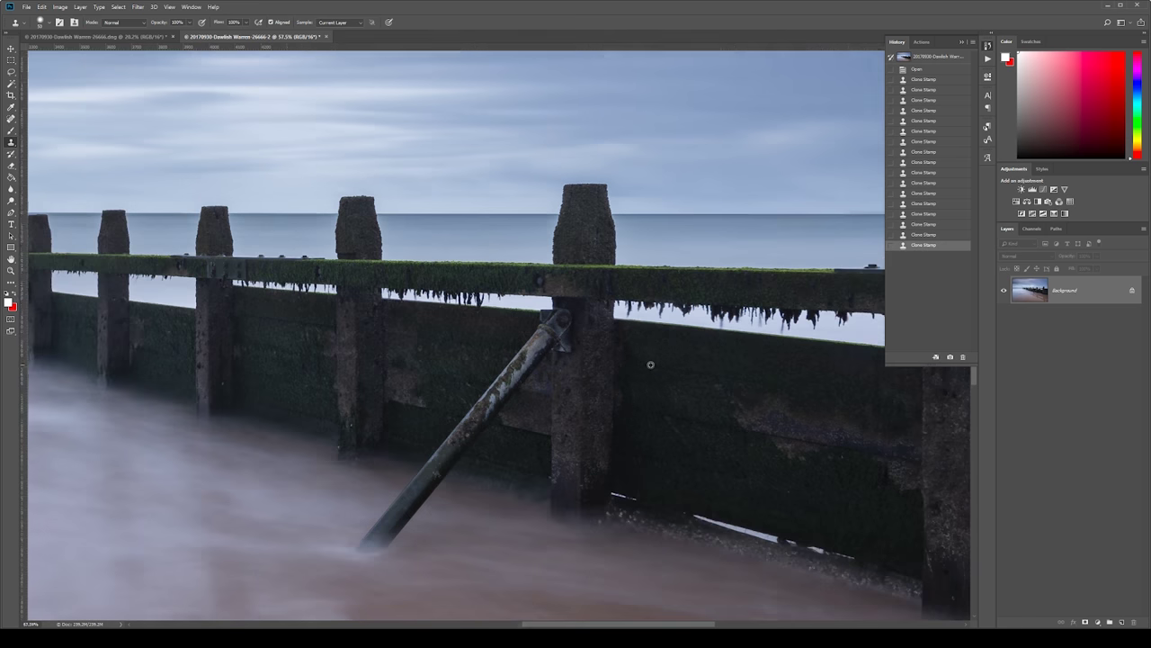
{"action": "scroll", "coordinate": [651, 363], "scroll_direction": "down", "scroll_amount": 4}
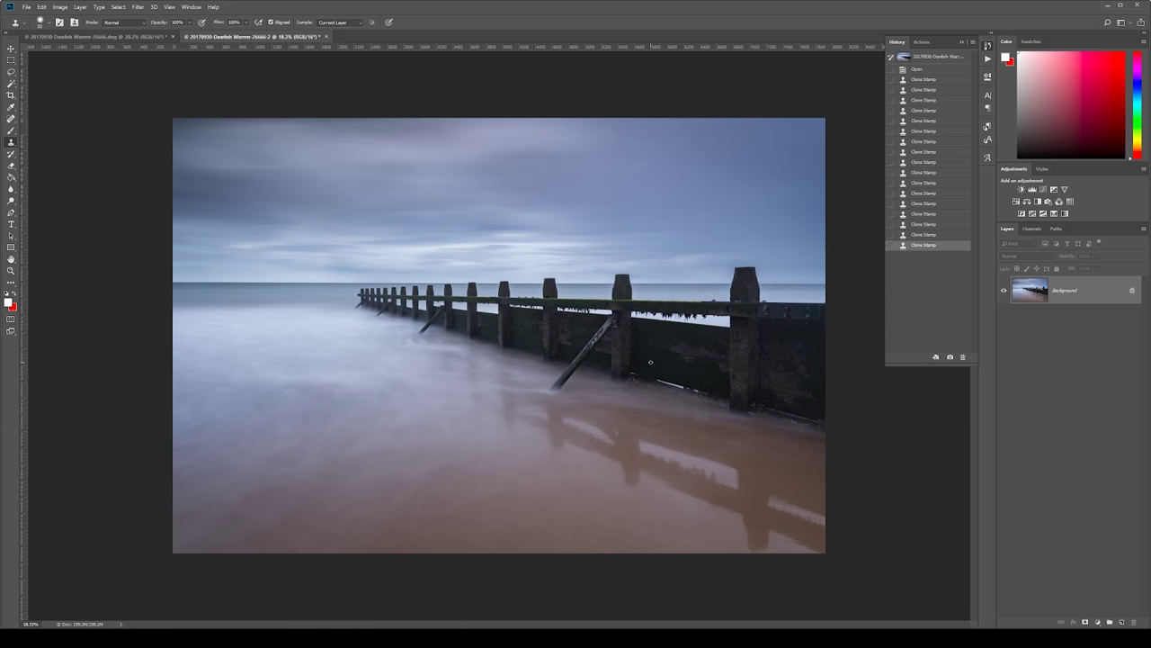
{"action": "left_click", "coordinate": [918, 70]}
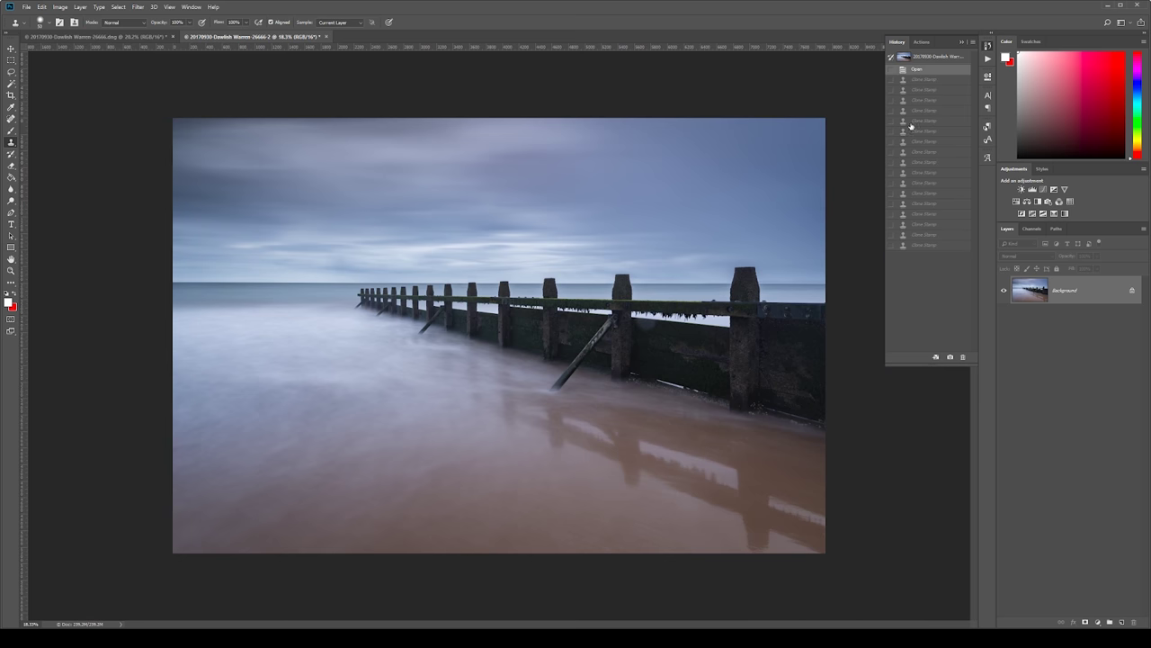
{"action": "left_click", "coordinate": [920, 247]}
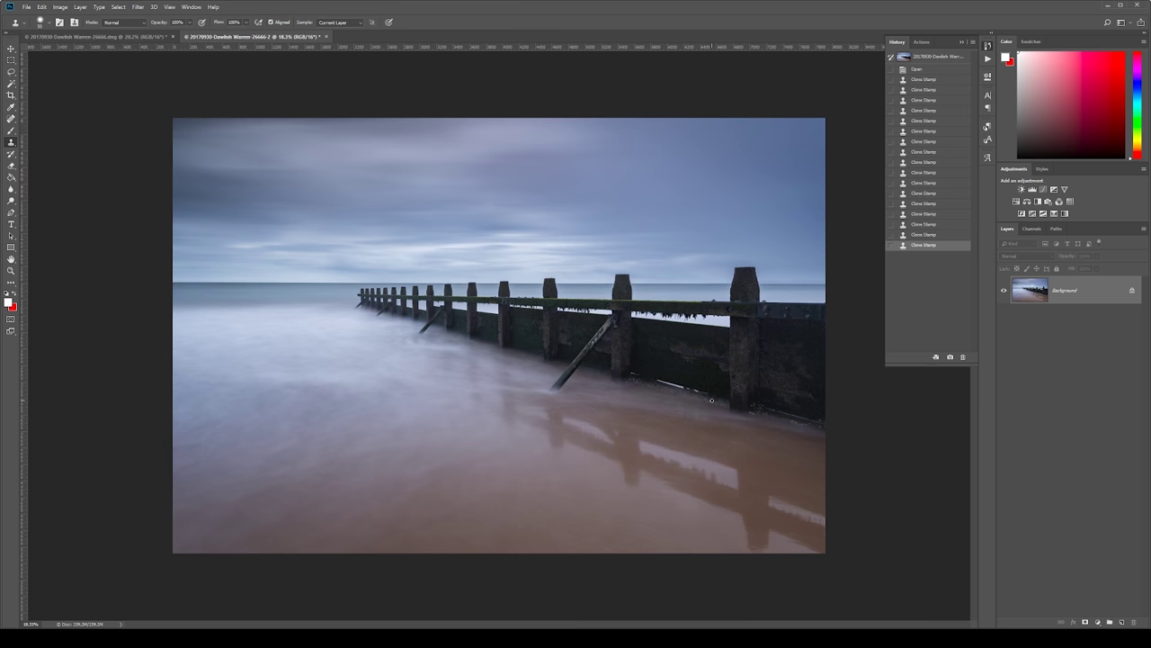